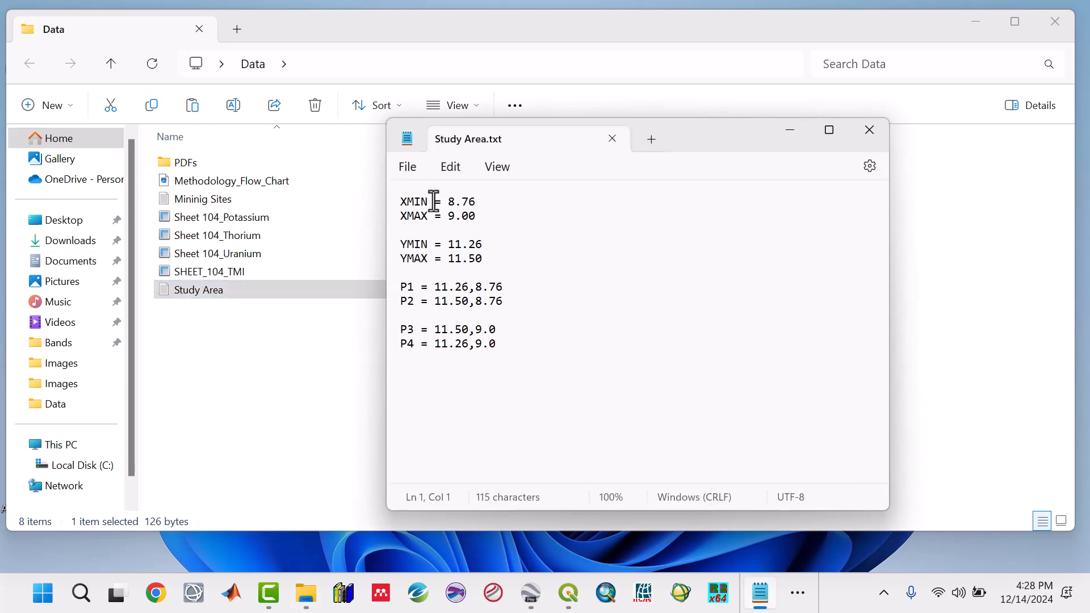
Insert a "Latitudes" heading line above the YMIN and YMAX values in Study Area.txt.
click(437, 201)
click(473, 201)
drag(487, 258, 398, 246)
click(466, 236)
key(Return)
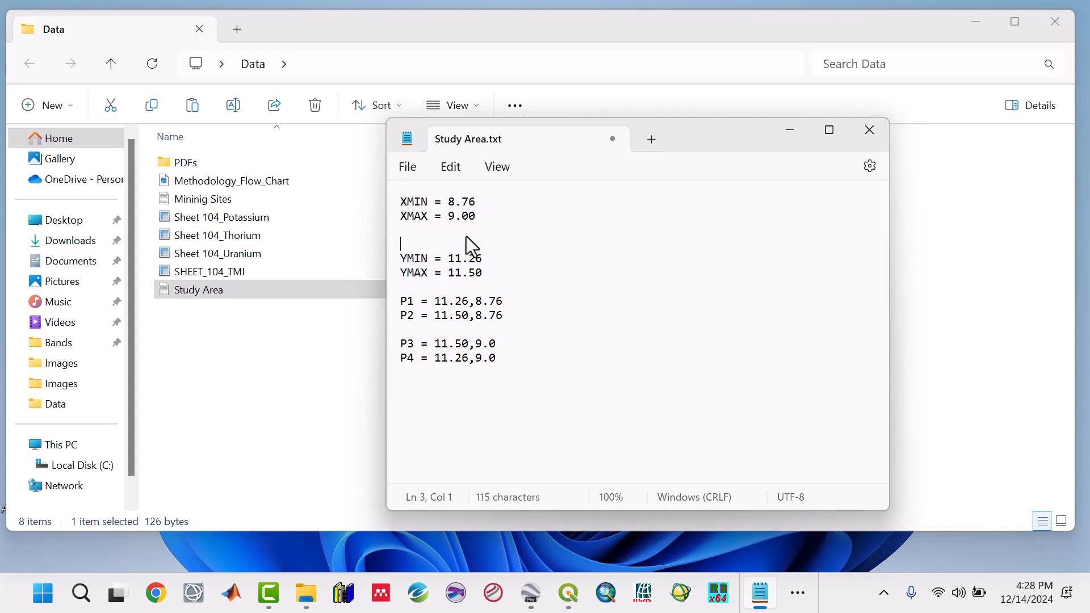
text(Latitudes)
Insert a "Longitudes" heading line at the top of the file, above XMIN and XMAX.
click(402, 198)
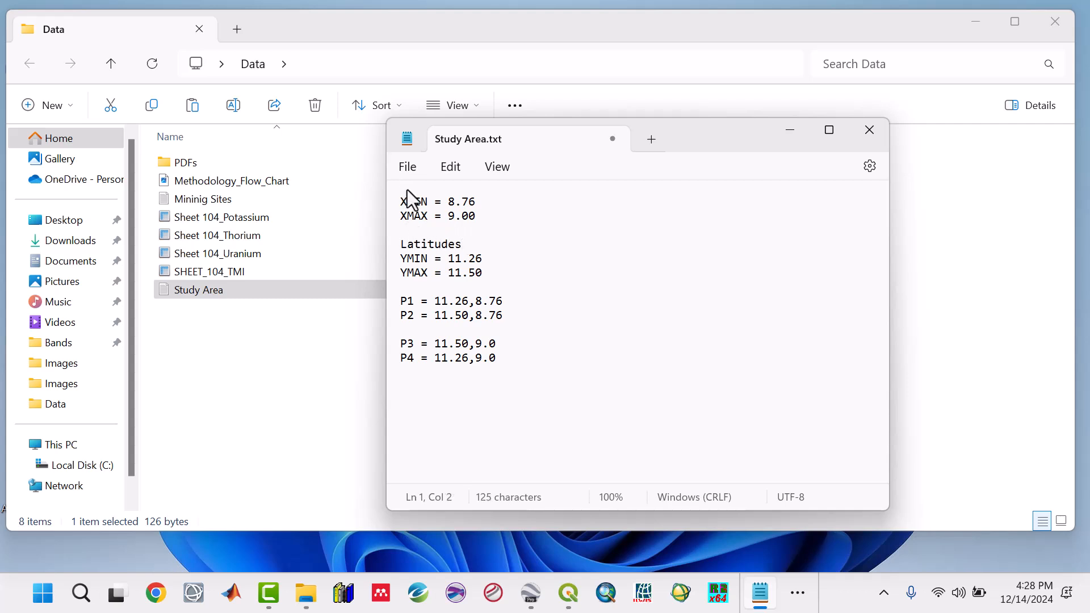
key(Home)
key(Return)
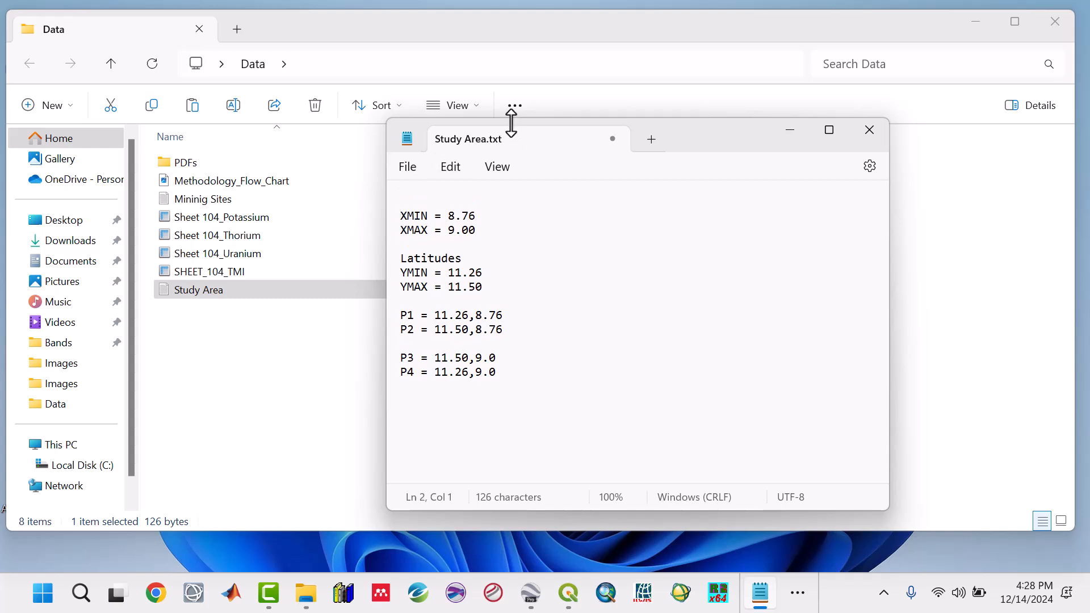
click(434, 199)
text(Longitudes)
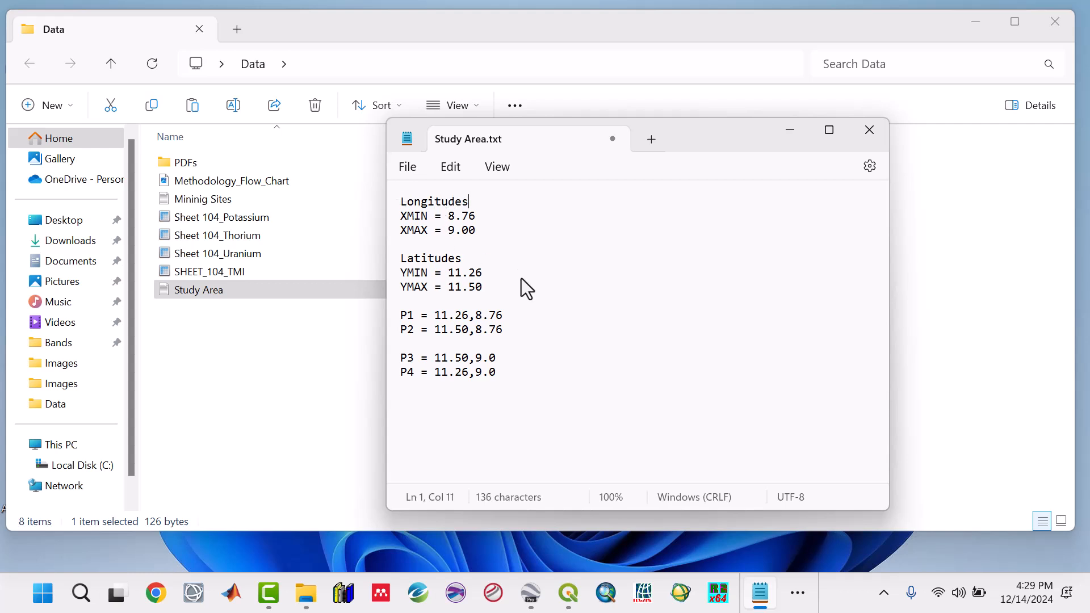
Save the edited Study Area text file and close it.
key(ctrl+s)
click(862, 131)
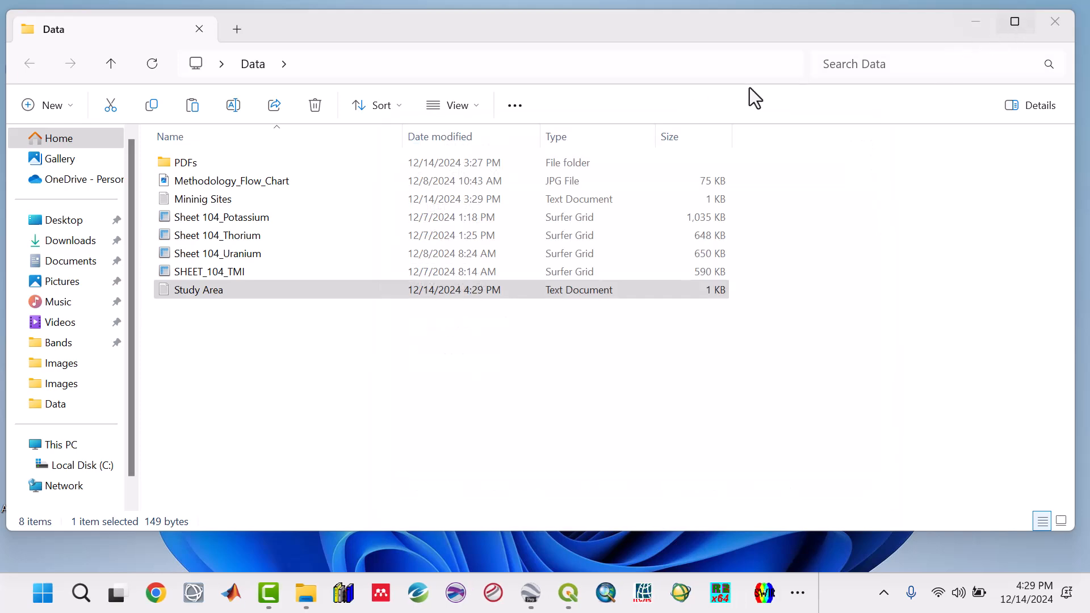
Create a new folder on the desktop named RC1.
click(972, 21)
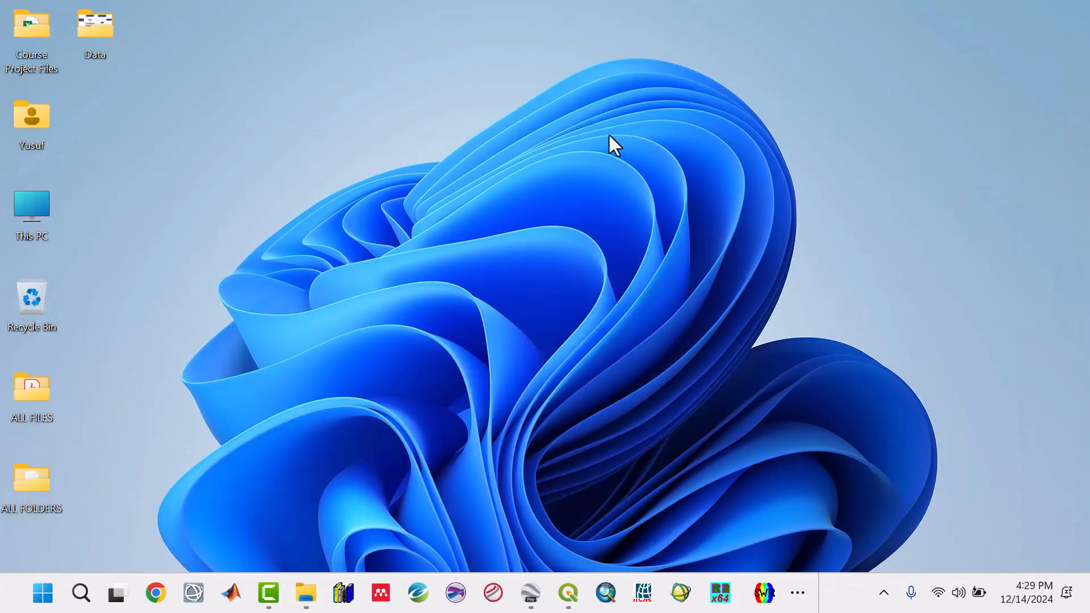
right_click(414, 172)
mouse_move(481, 373)
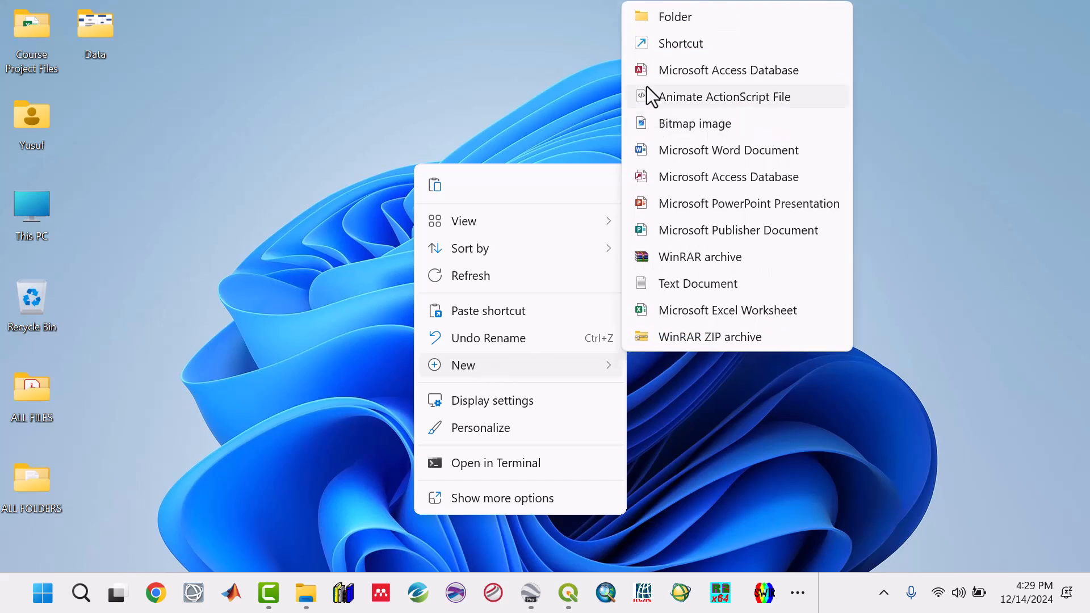
click(671, 15)
text(RC1)
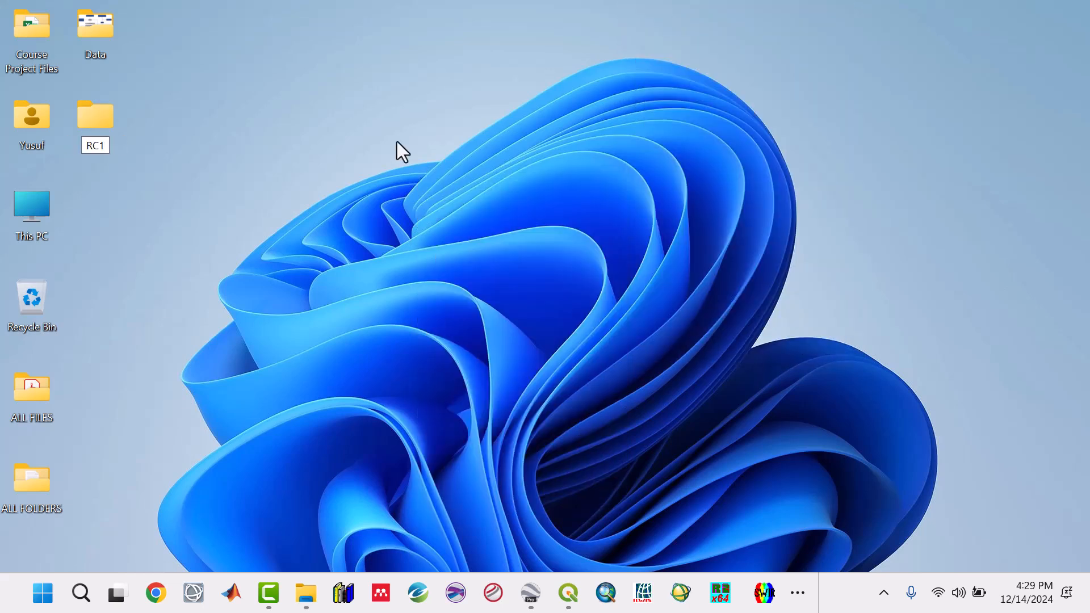
key(Return)
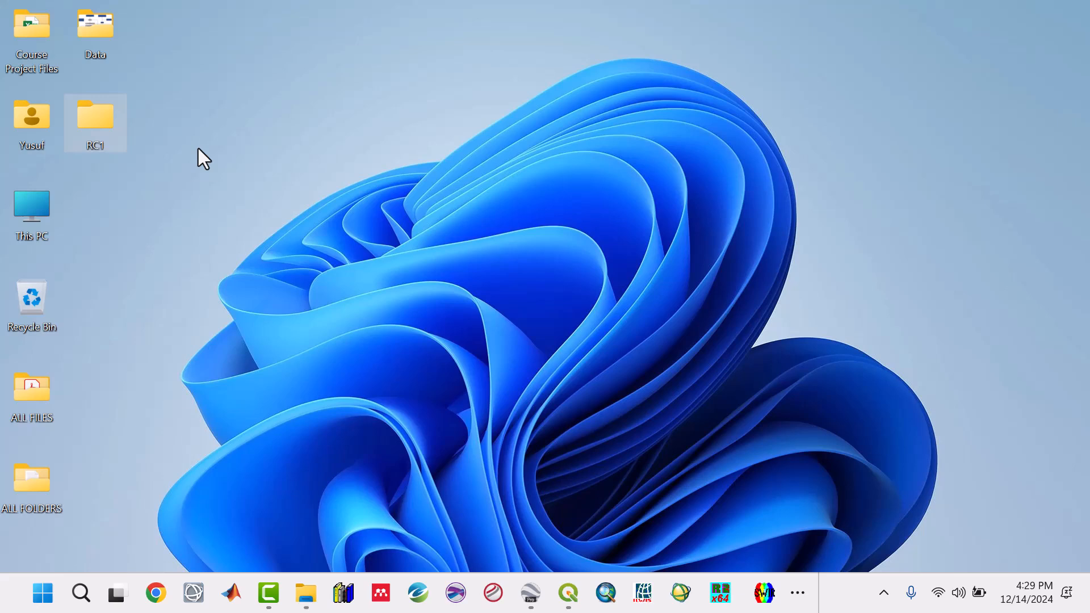
Open the RC1 folder and snap its window side by side with the Data folder window.
double_click(107, 119)
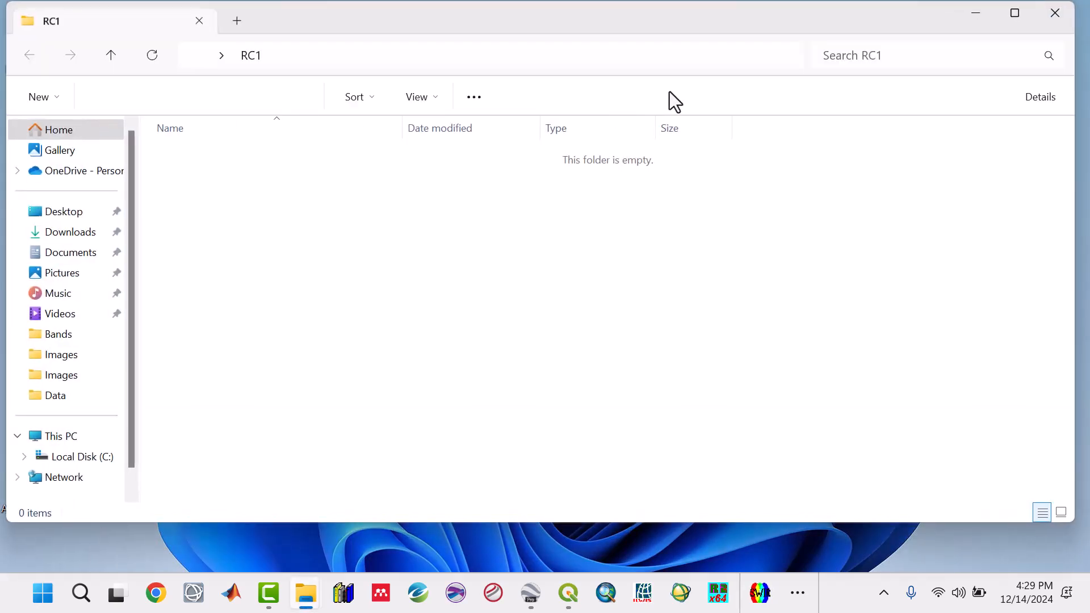
mouse_move(1016, 17)
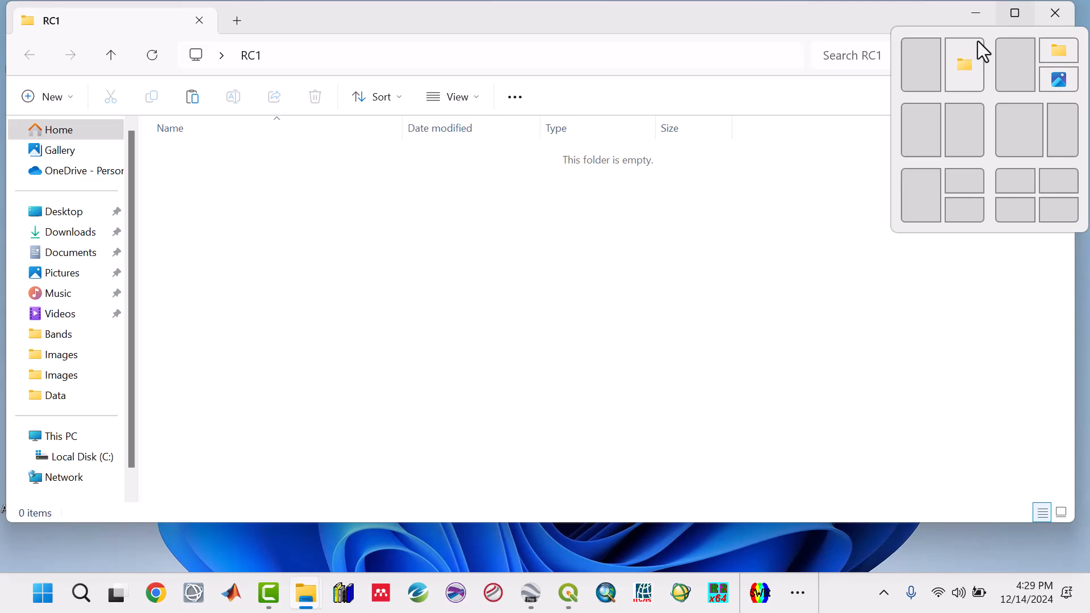
click(928, 73)
click(927, 75)
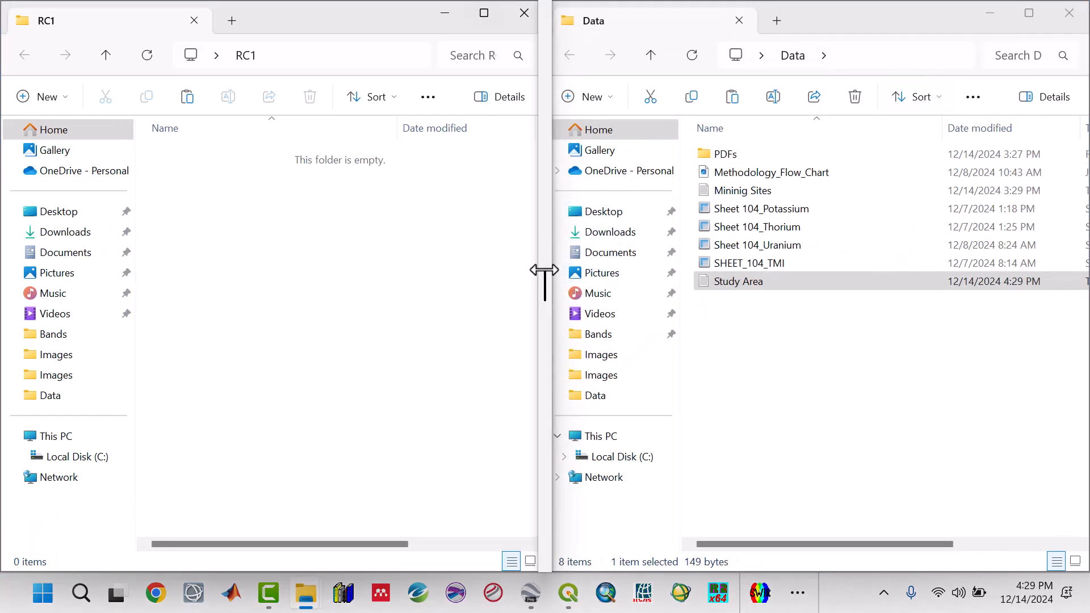
drag(545, 278, 623, 259)
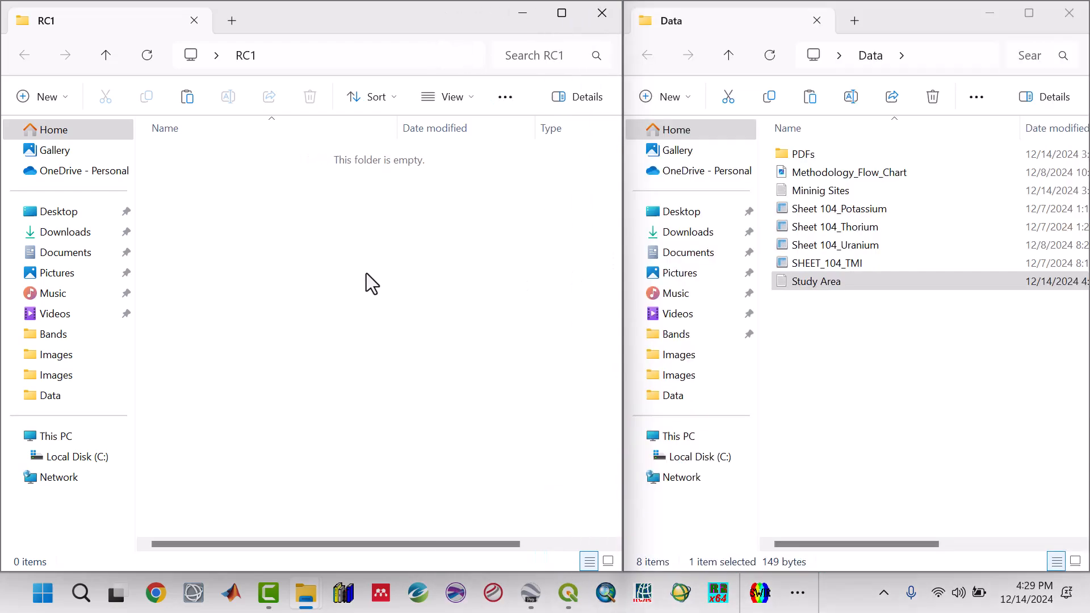
Create a subfolder named Radiometric inside RC1.
click(67, 103)
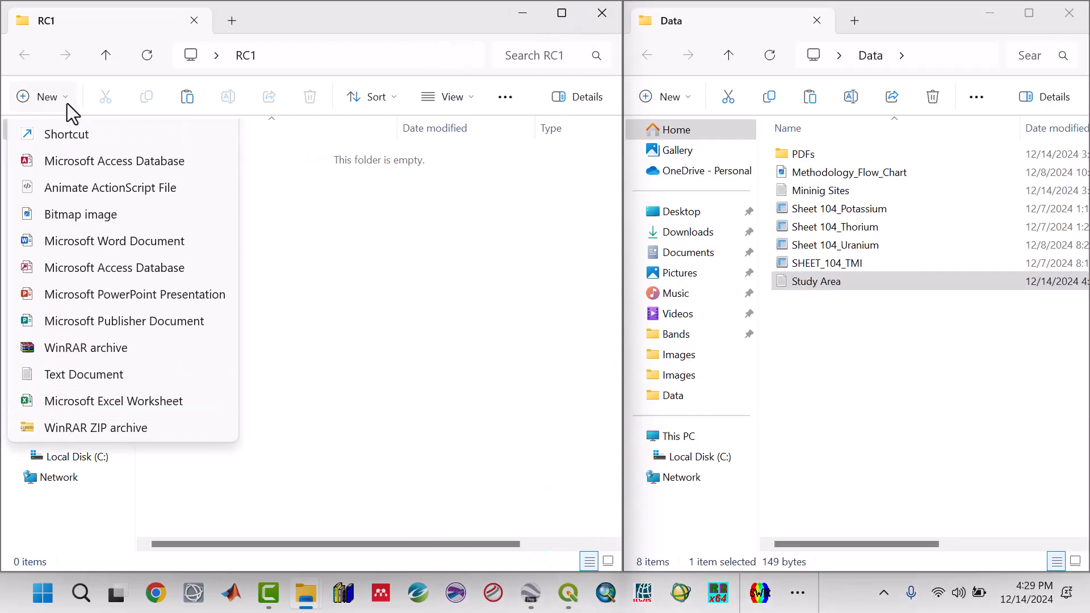
click(64, 137)
text(R)
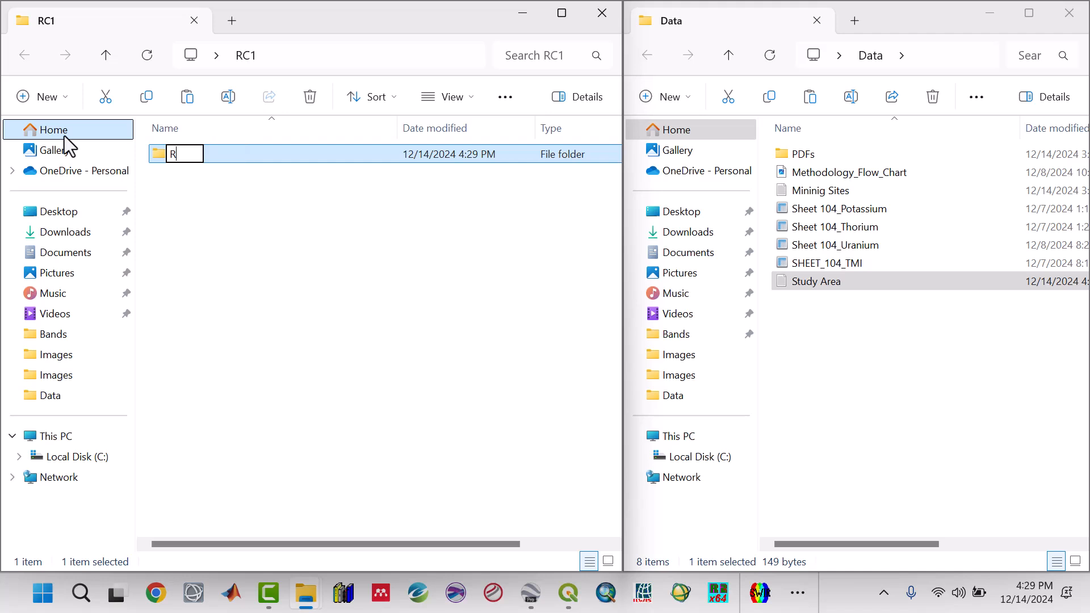
text(adiometric)
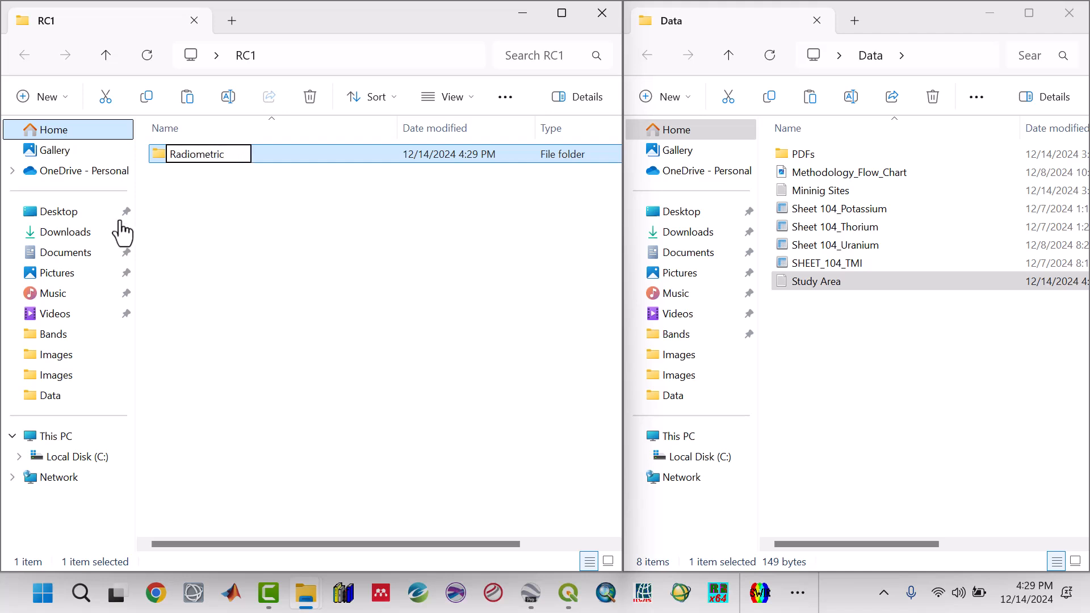
key(Return)
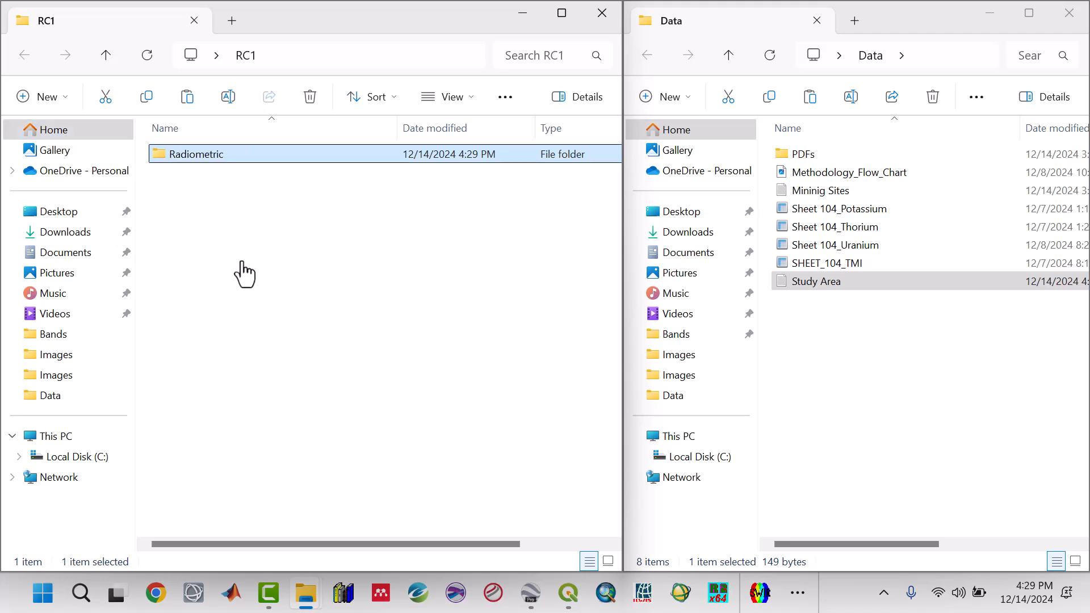
Create a subfolder named Aeromagnetic inside RC1.
click(243, 273)
click(67, 93)
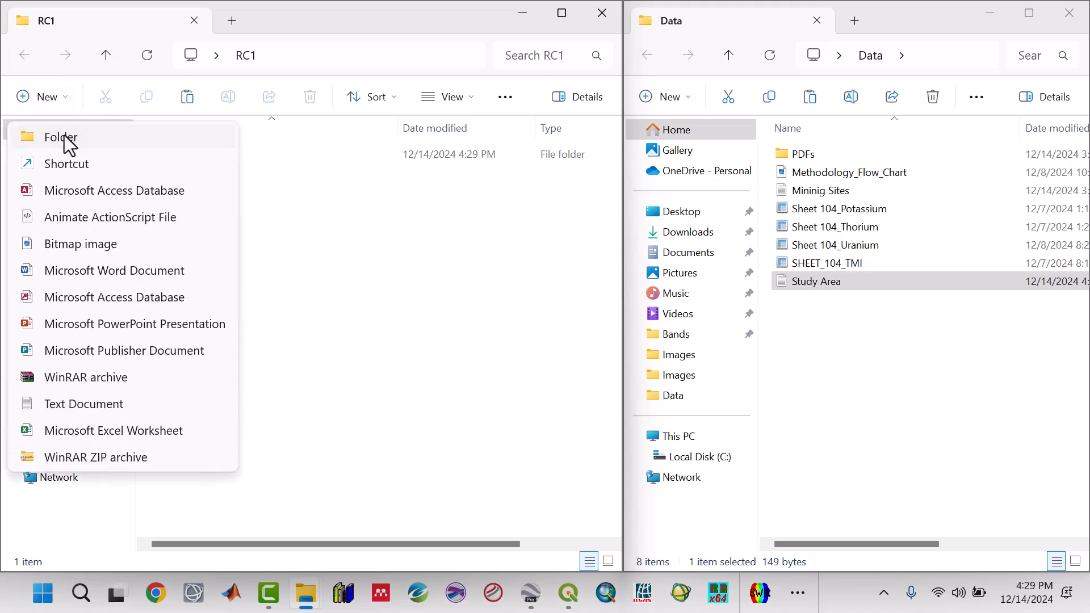
click(69, 139)
text(Aer)
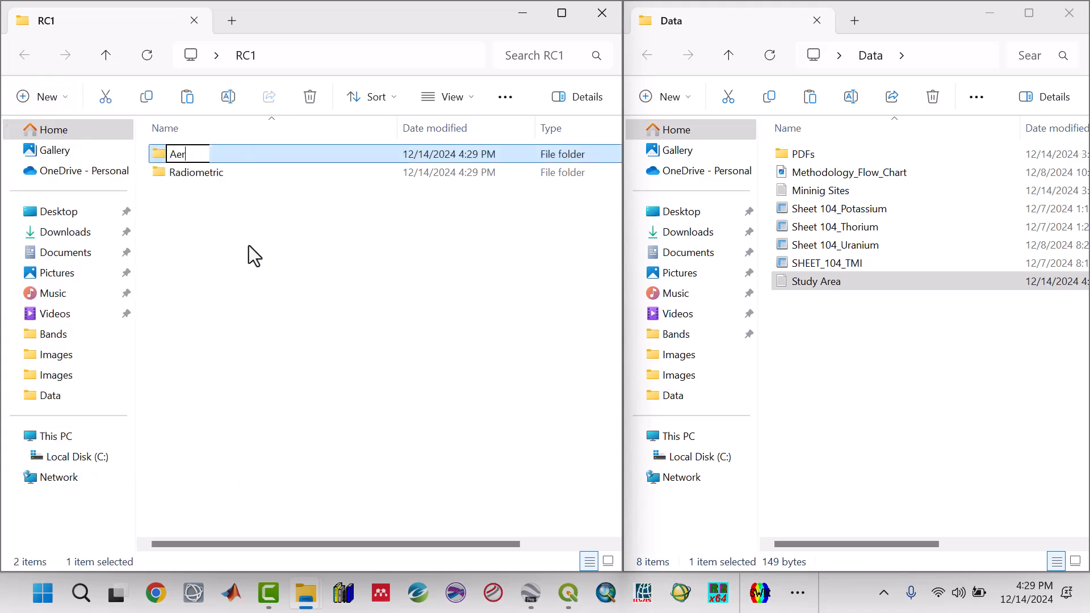
text(omagnetic)
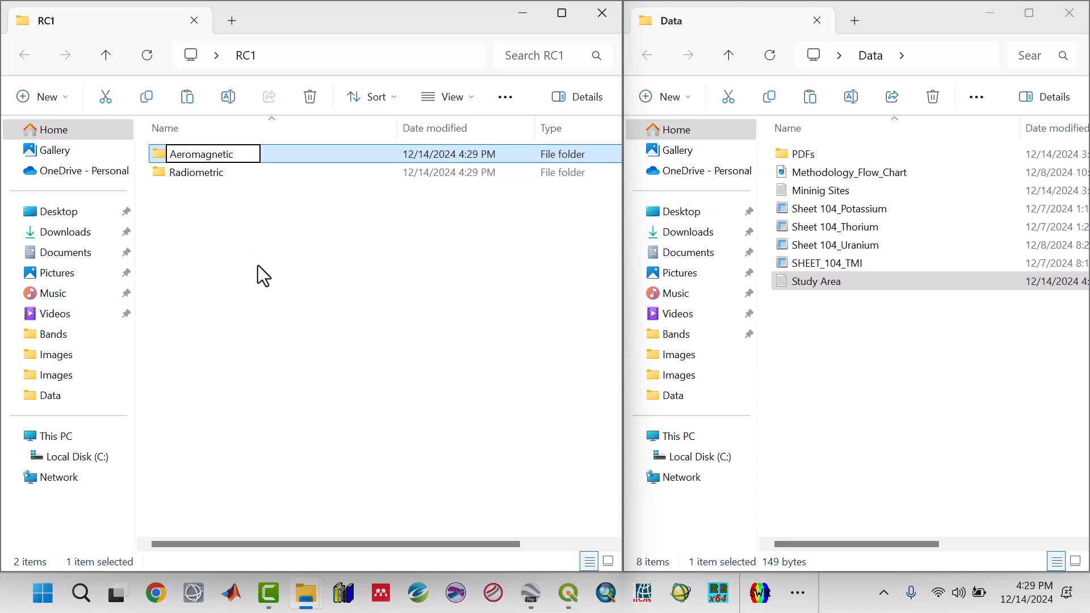
key(Return)
Create a subfolder named Shapefiles inside RC1.
click(258, 264)
click(73, 101)
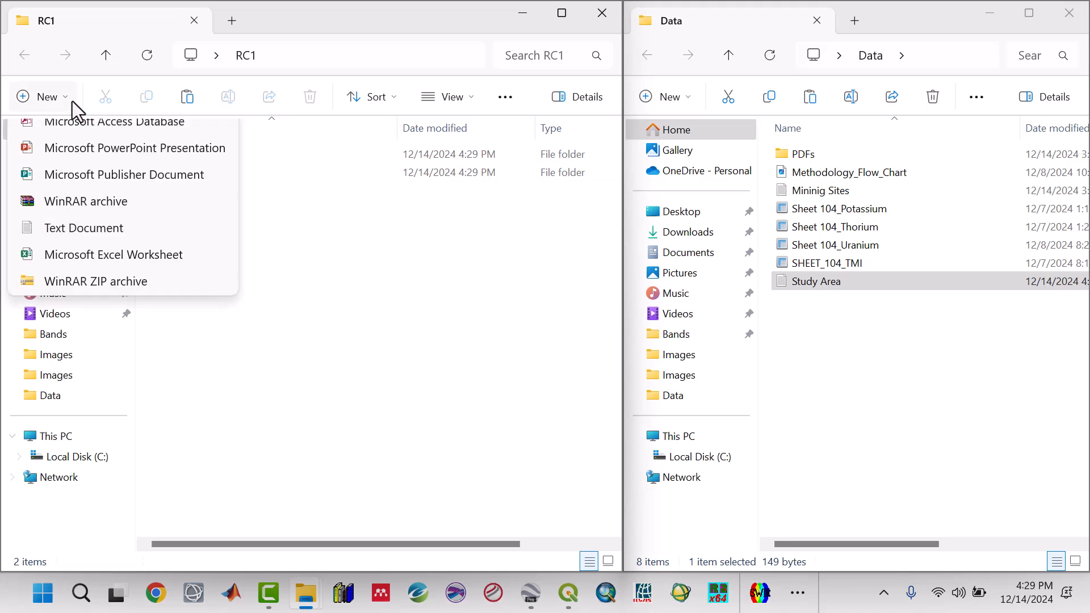
click(73, 136)
text(S)
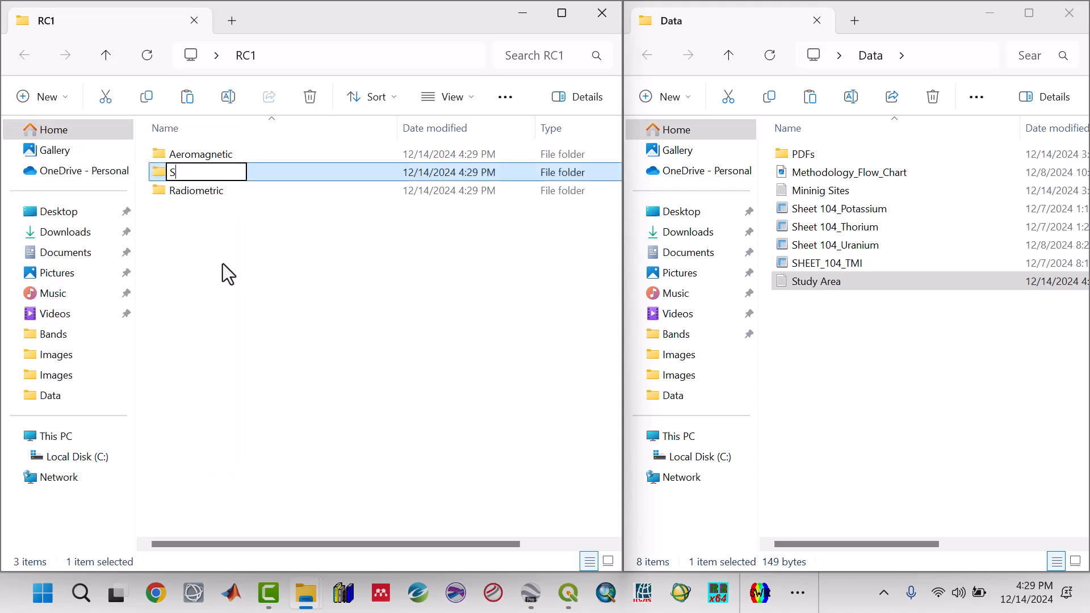
text(hapefiles)
key(Return)
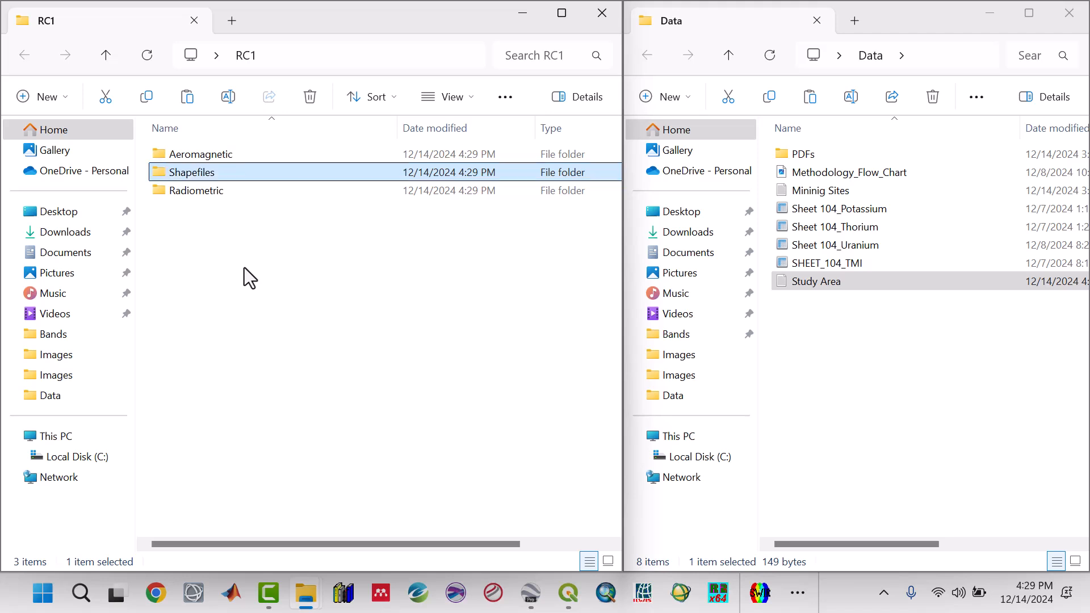
Create a subfolder named Google Earth inside RC1.
click(244, 267)
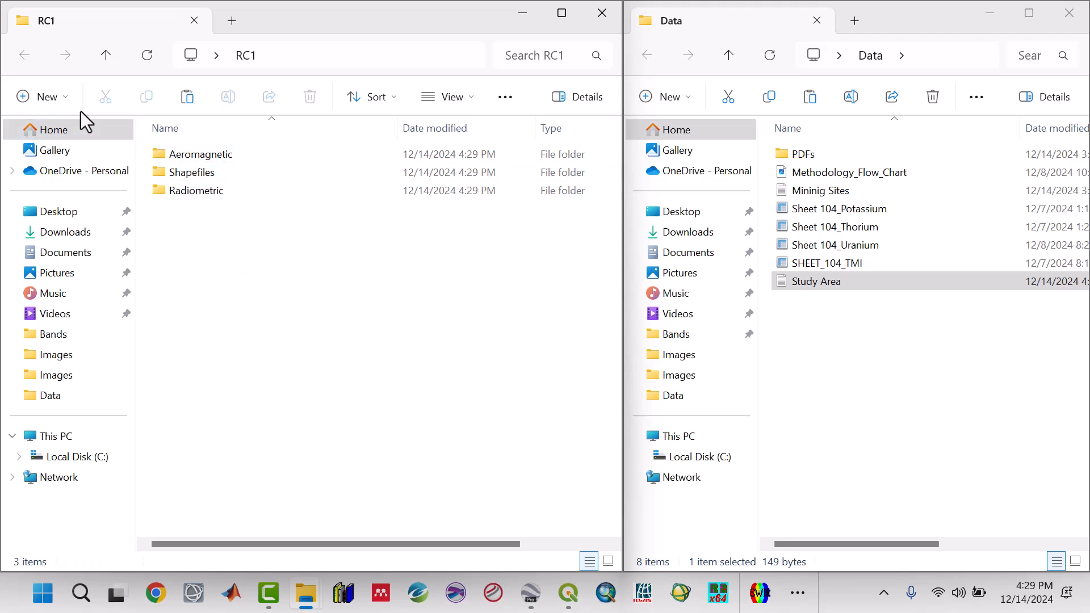
click(67, 97)
click(67, 139)
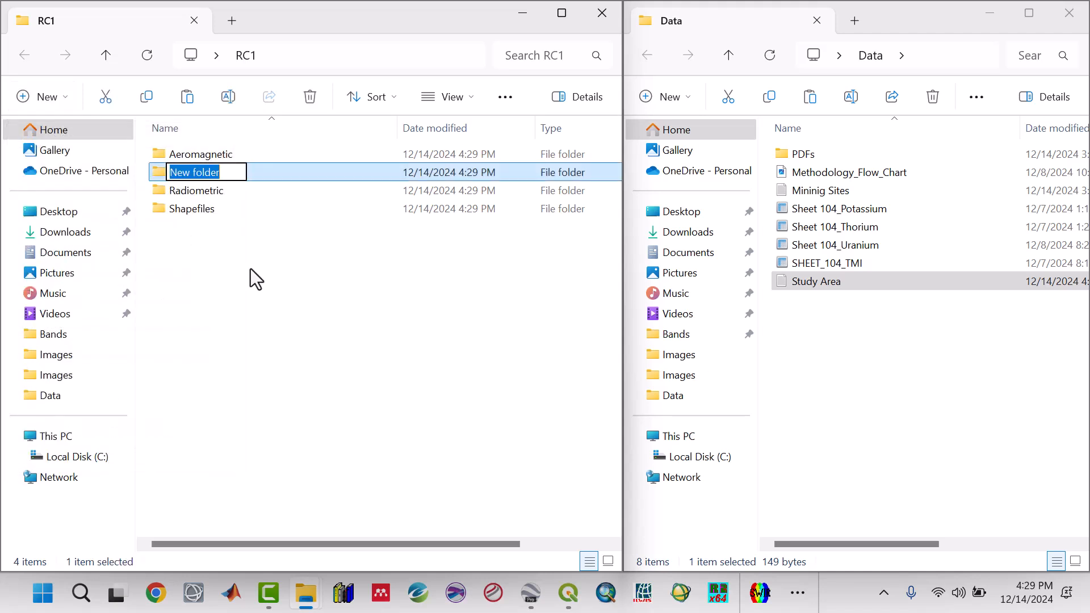
text(Google )
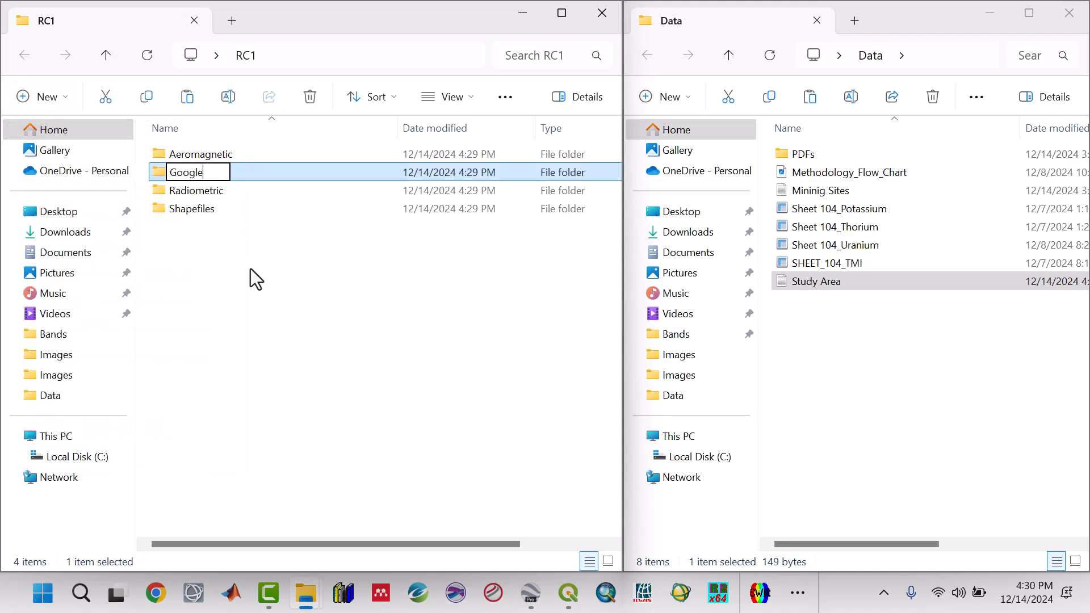
text(Earth)
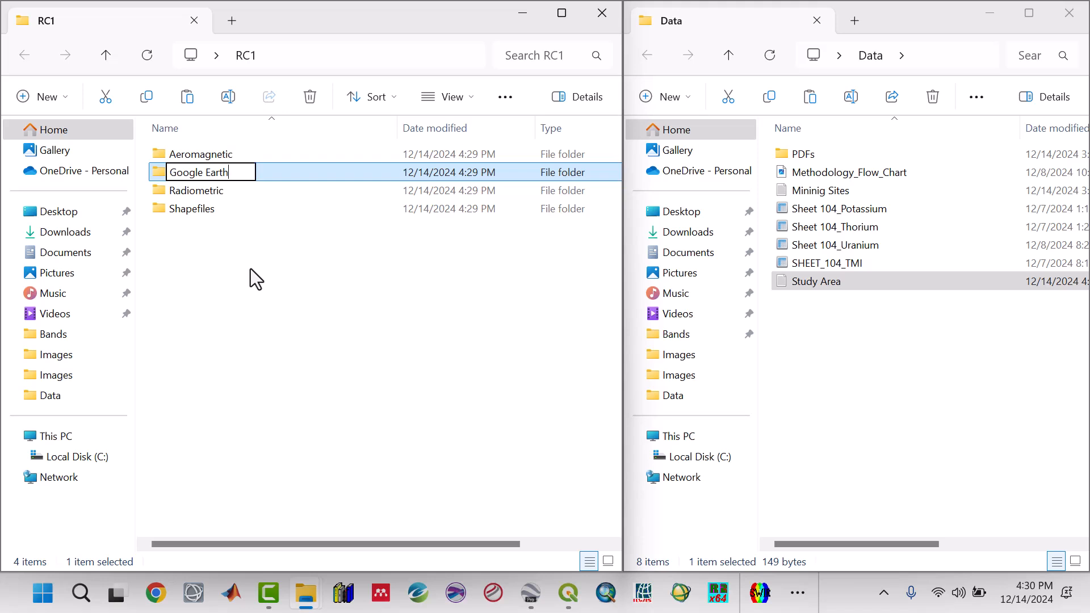
key(Return)
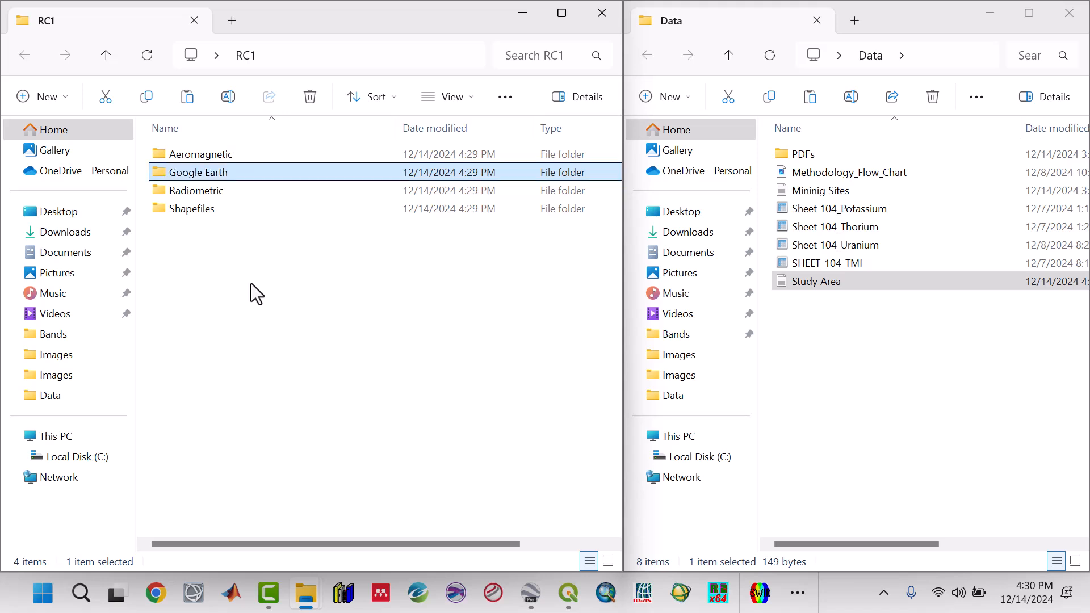
Create a subfolder named ArcGis Projects inside RC1.
click(251, 284)
click(68, 101)
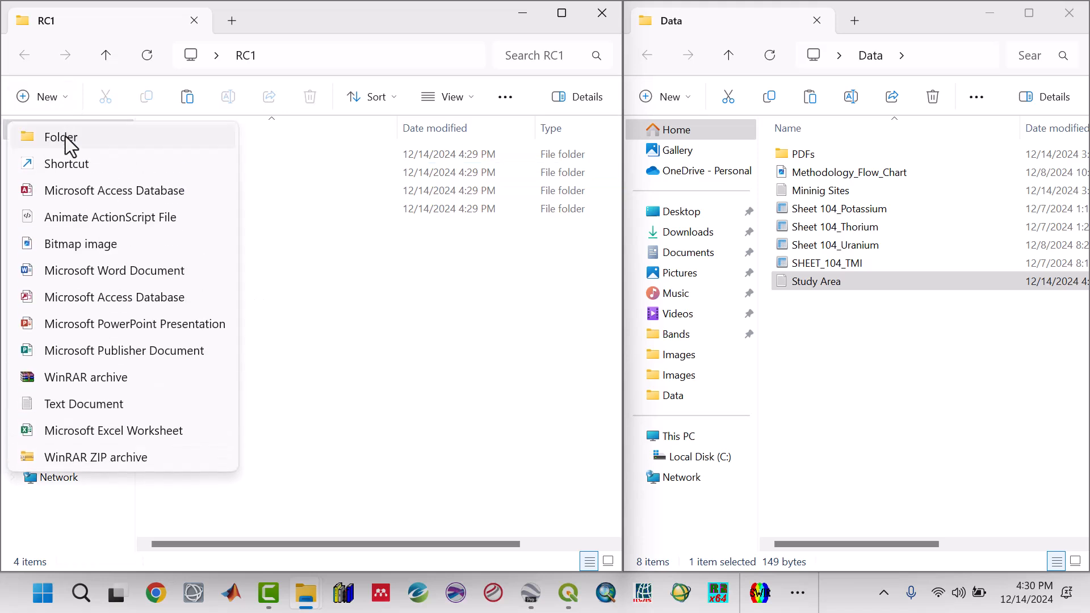
click(65, 136)
text(Ar)
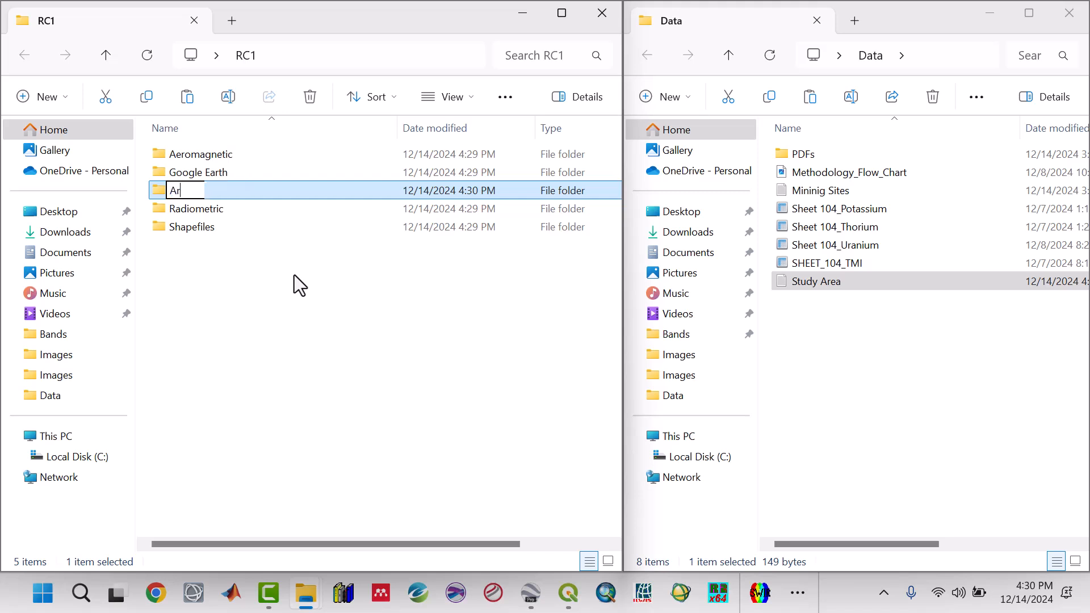
text(cGis Pro)
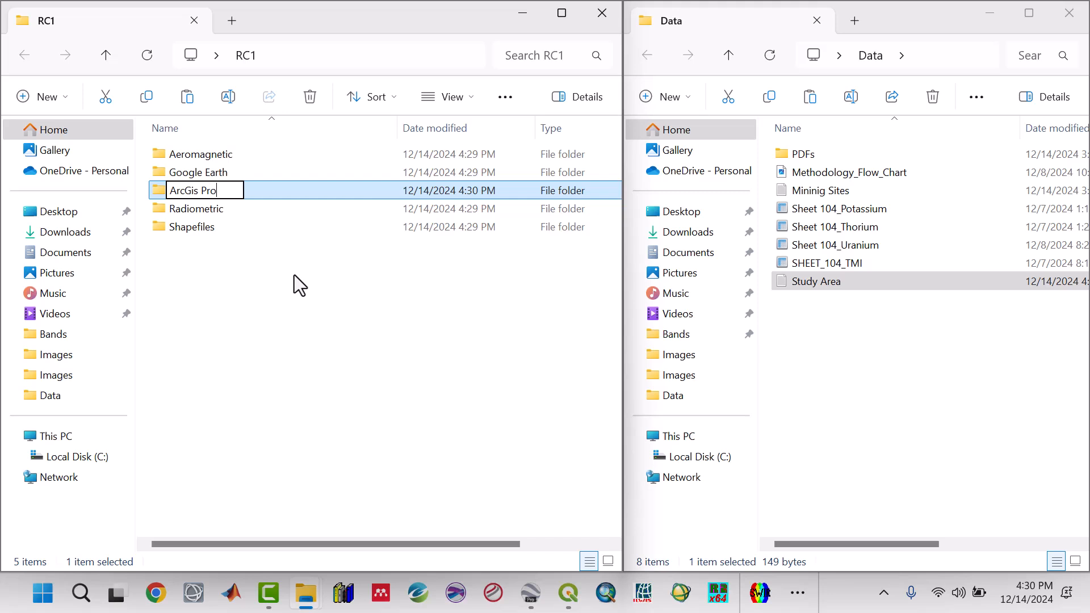
text(jects)
key(Return)
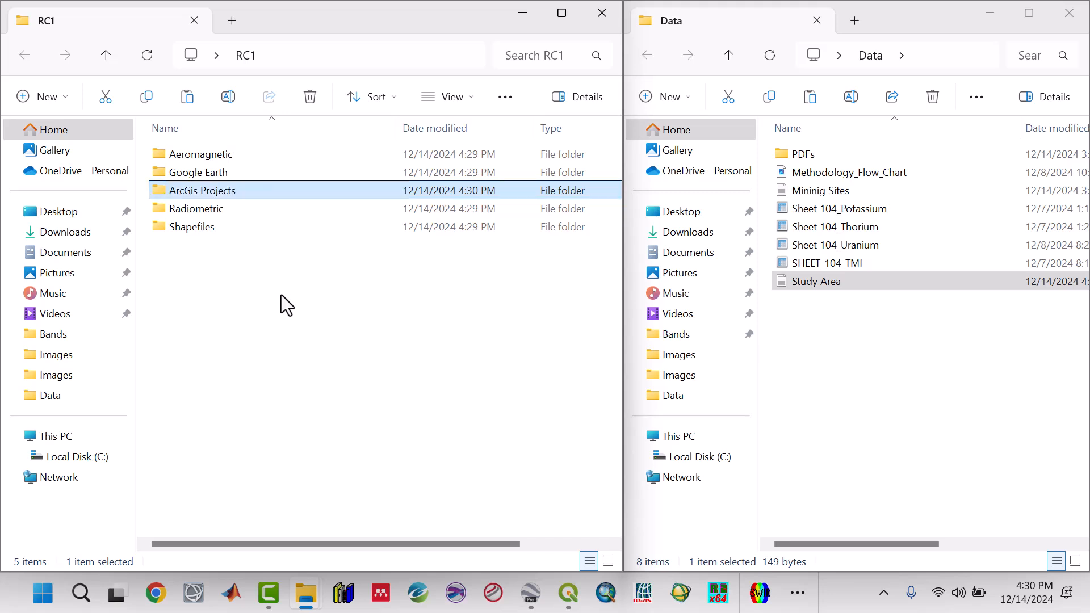
Create a subfolder named Qgis Projects inside RC1.
click(281, 294)
click(65, 96)
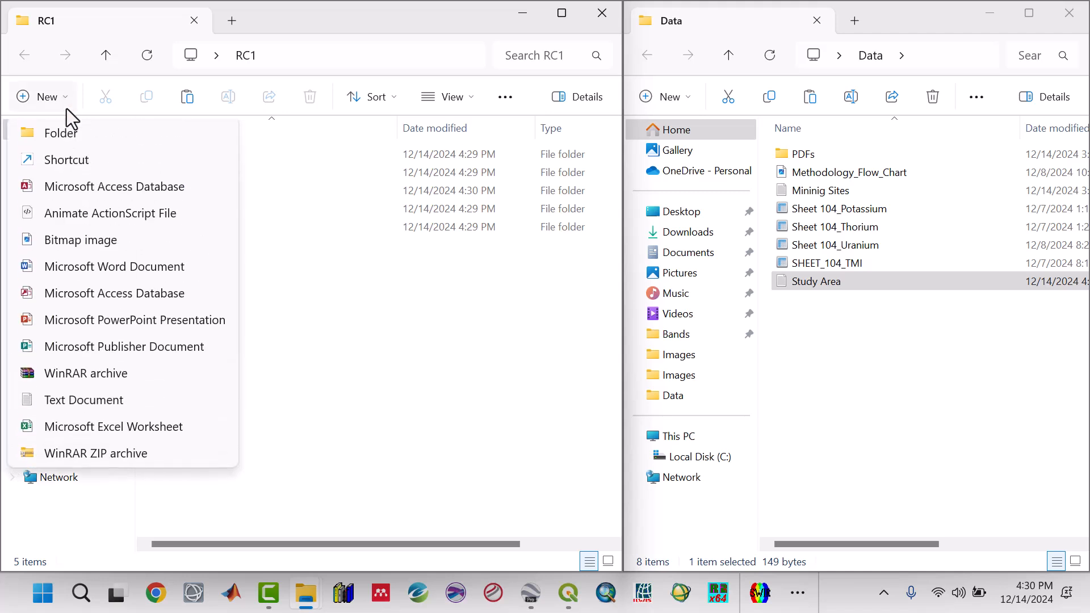
click(65, 138)
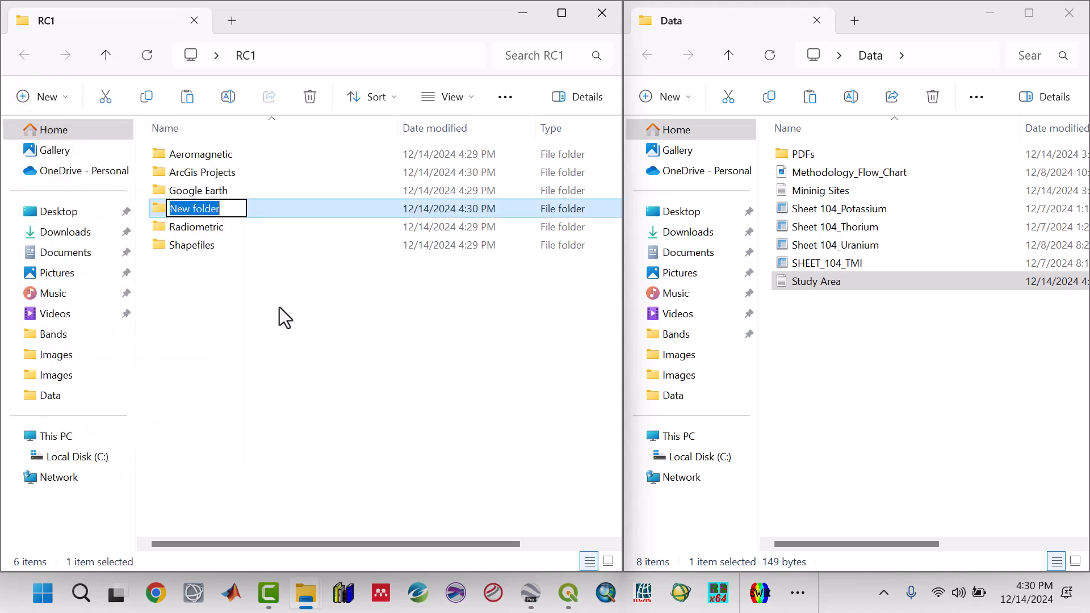
text(Qgis)
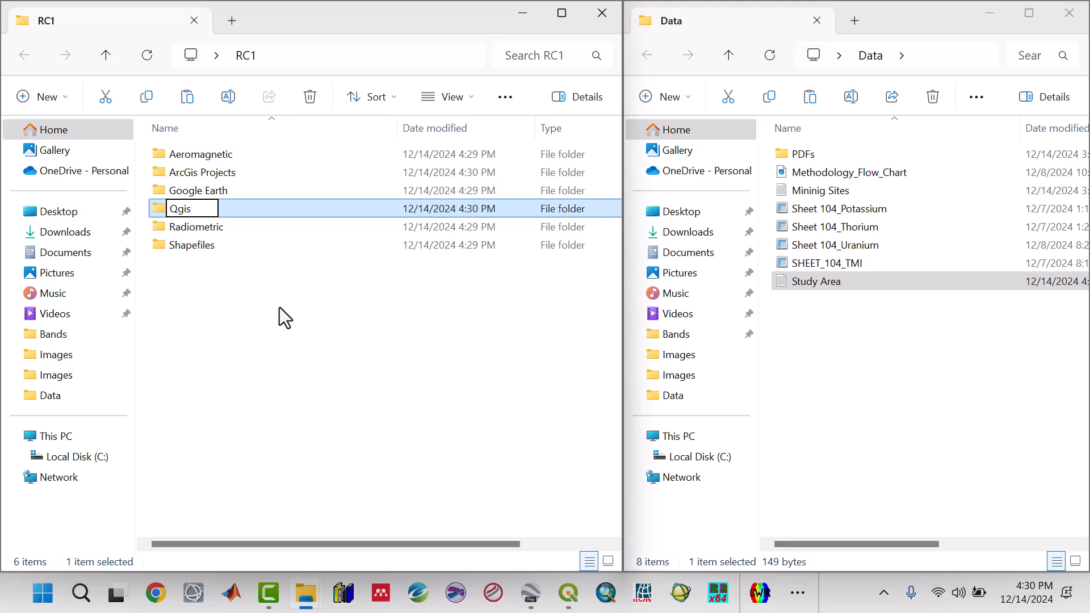
text( Projects)
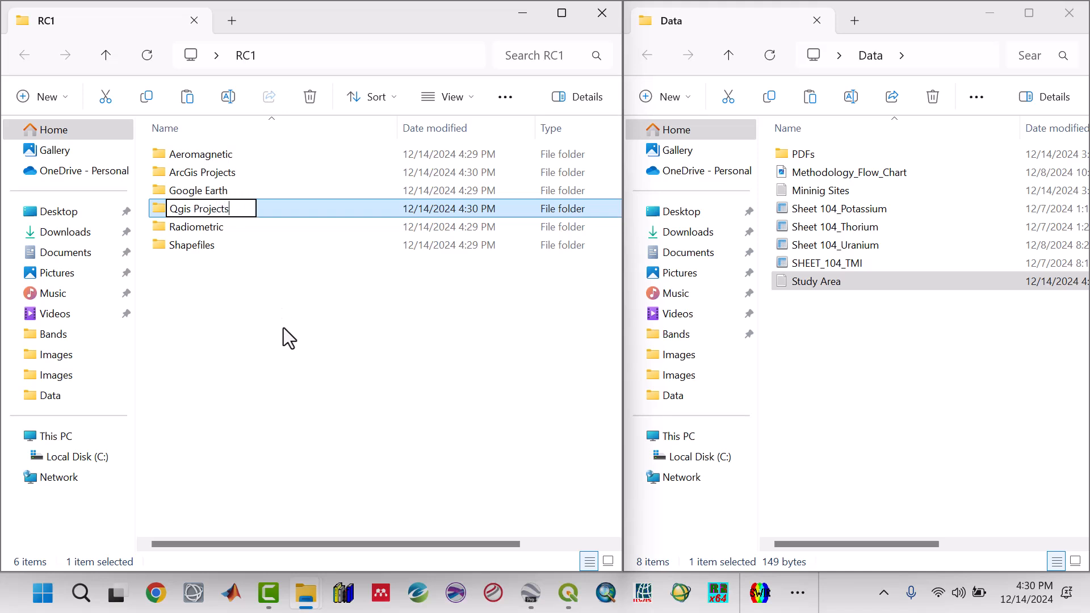
key(Return)
Create a subfolder named Raster Images inside RC1.
click(291, 341)
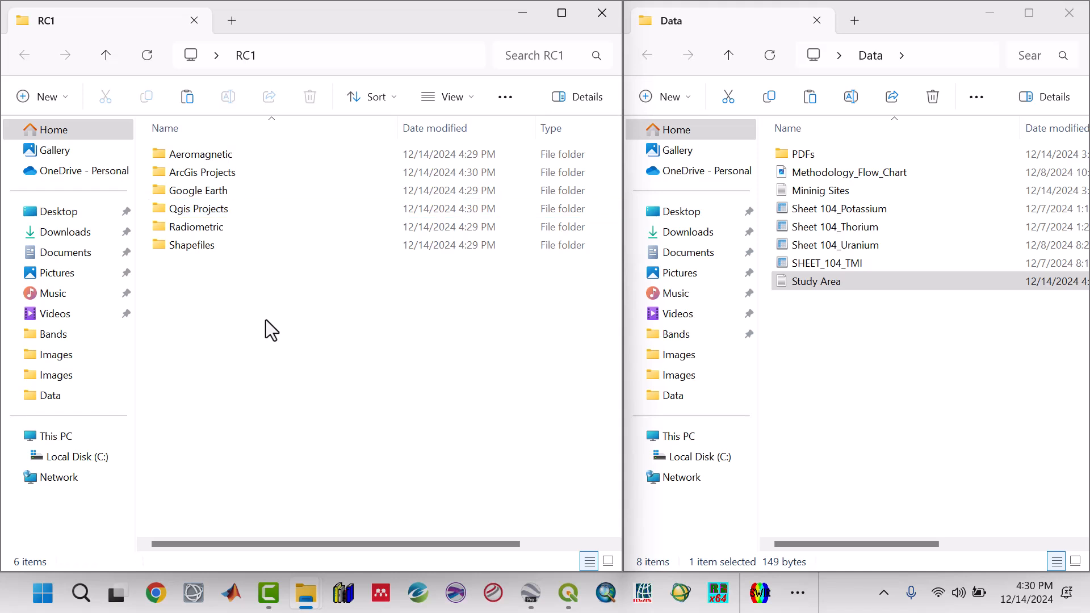
click(67, 97)
click(71, 142)
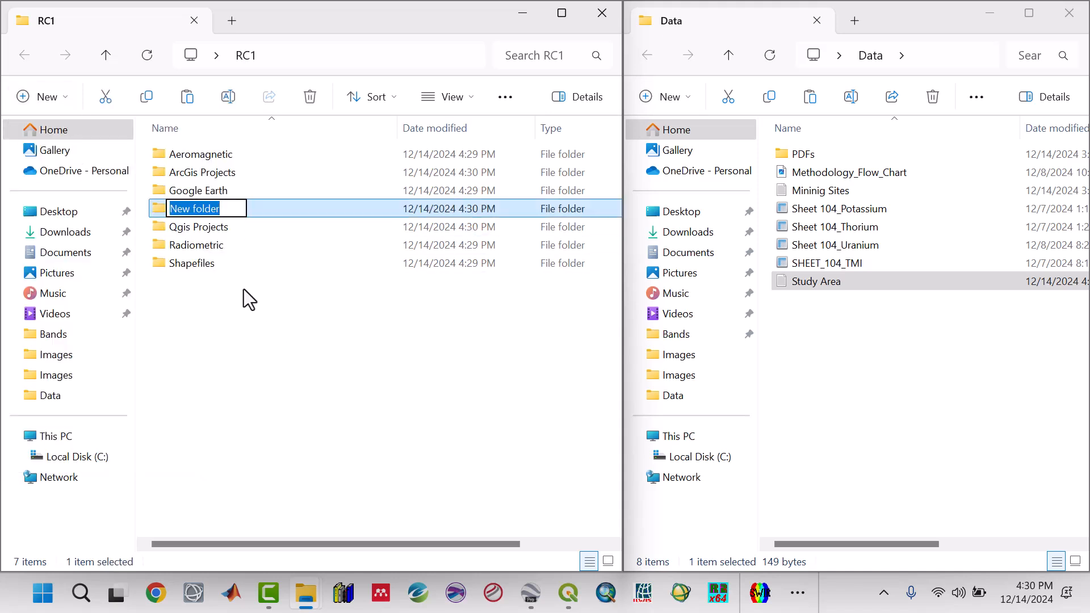
text(Raste)
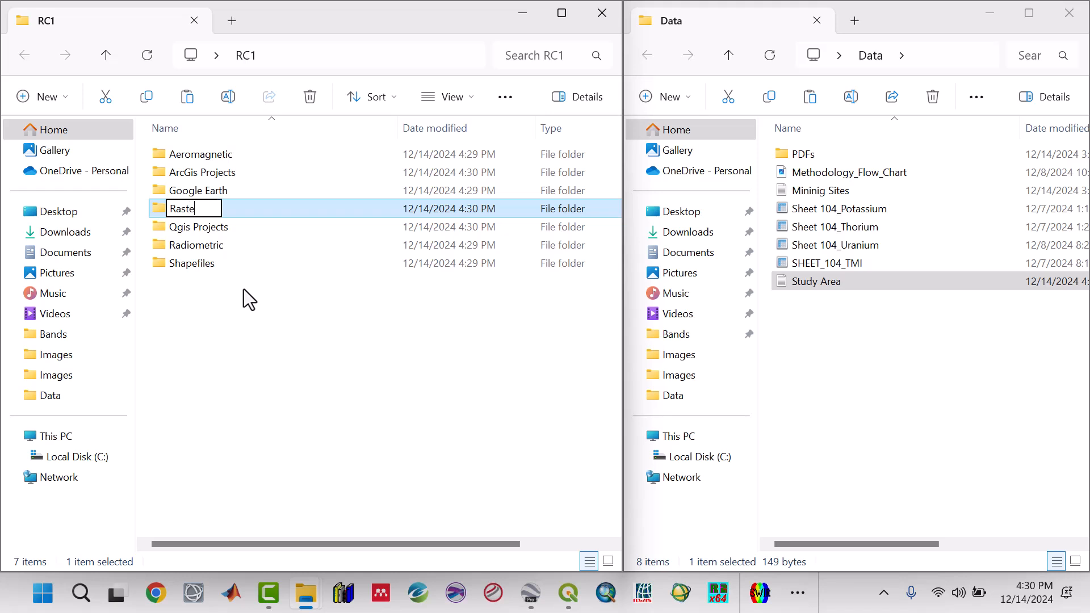
text(r Imag)
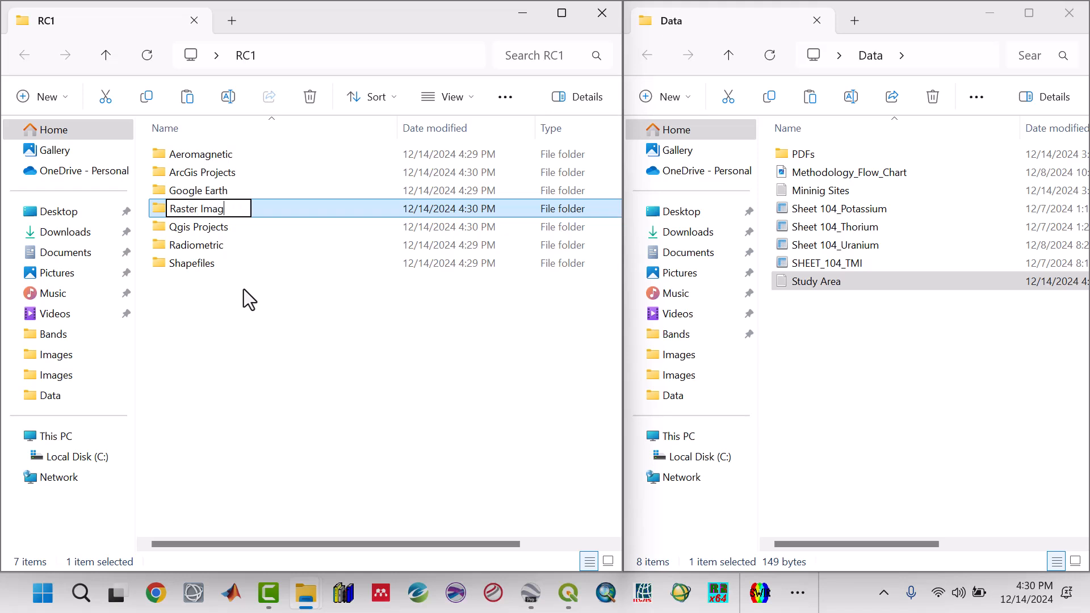
text(es)
click(258, 322)
click(258, 321)
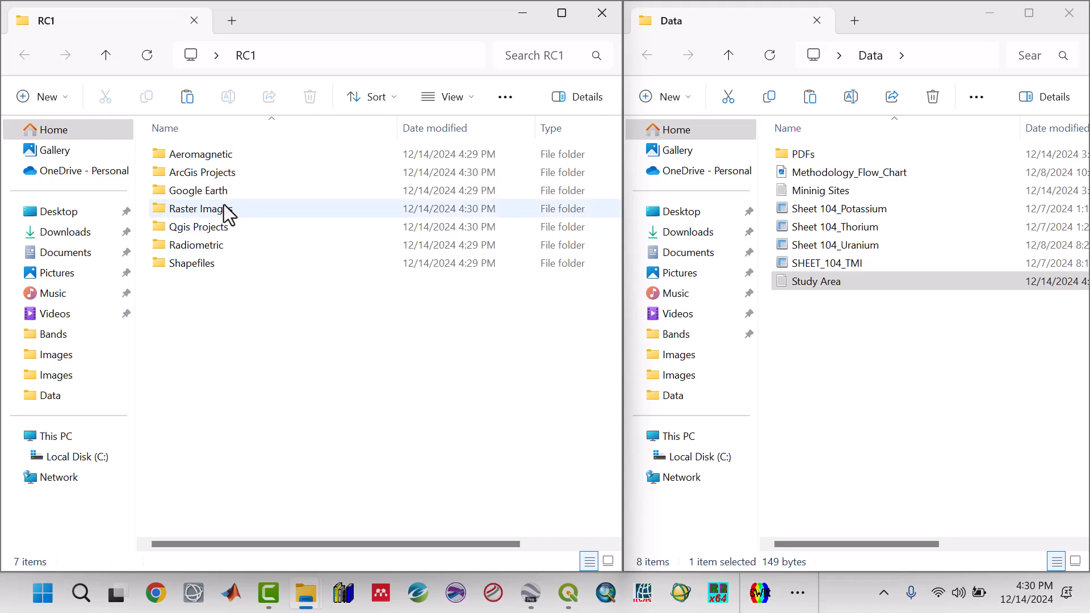
Create a subfolder named Maps inside RC1.
click(63, 94)
click(64, 139)
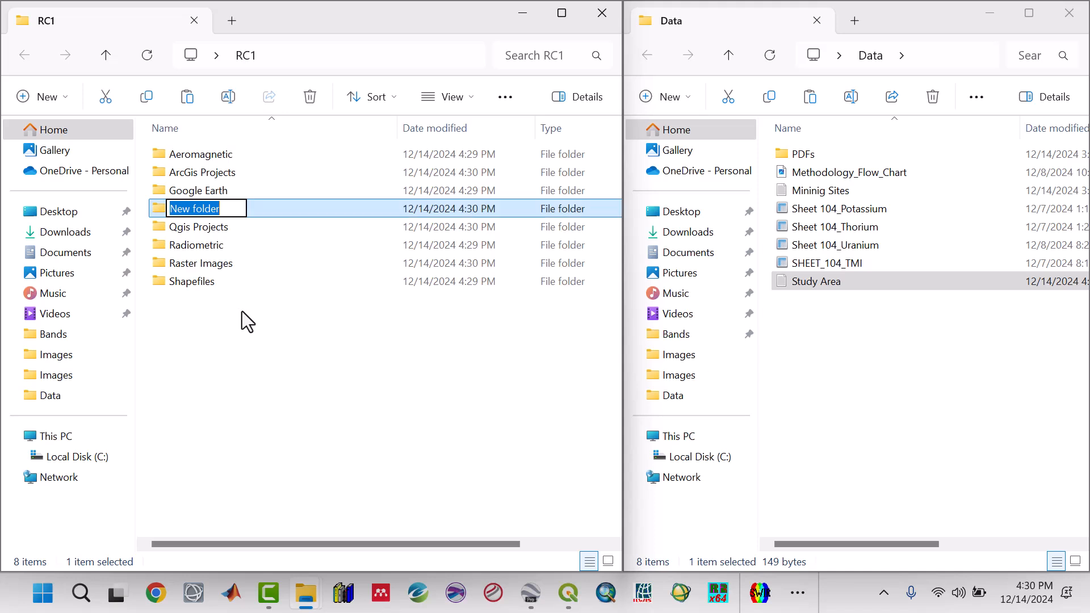
text(Ma)
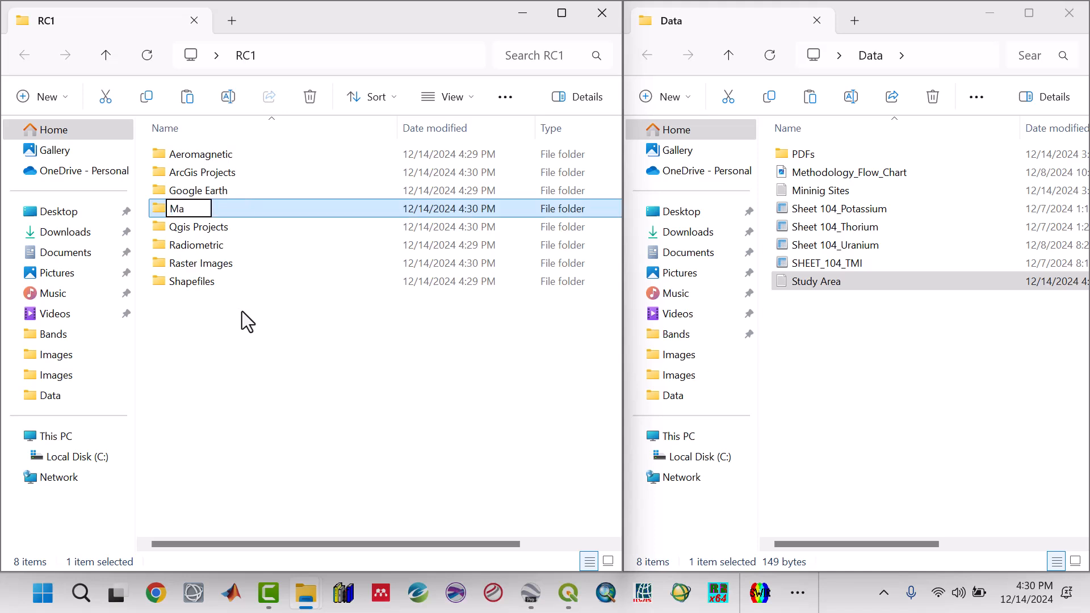
text(ps)
key(Return)
Create a subfolder named Notes inside RC1.
click(94, 131)
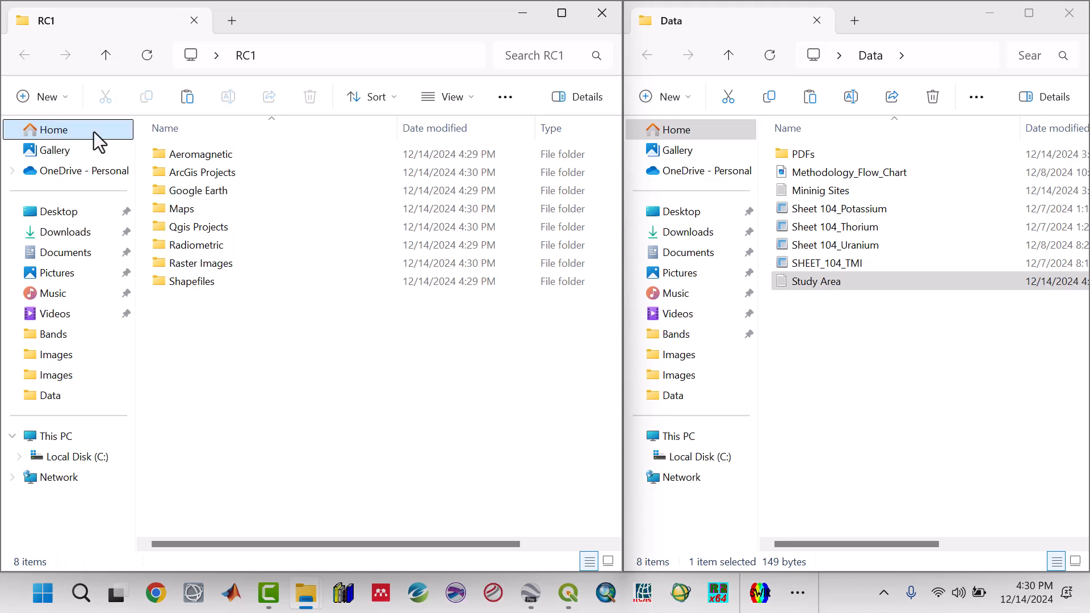
click(63, 99)
click(63, 138)
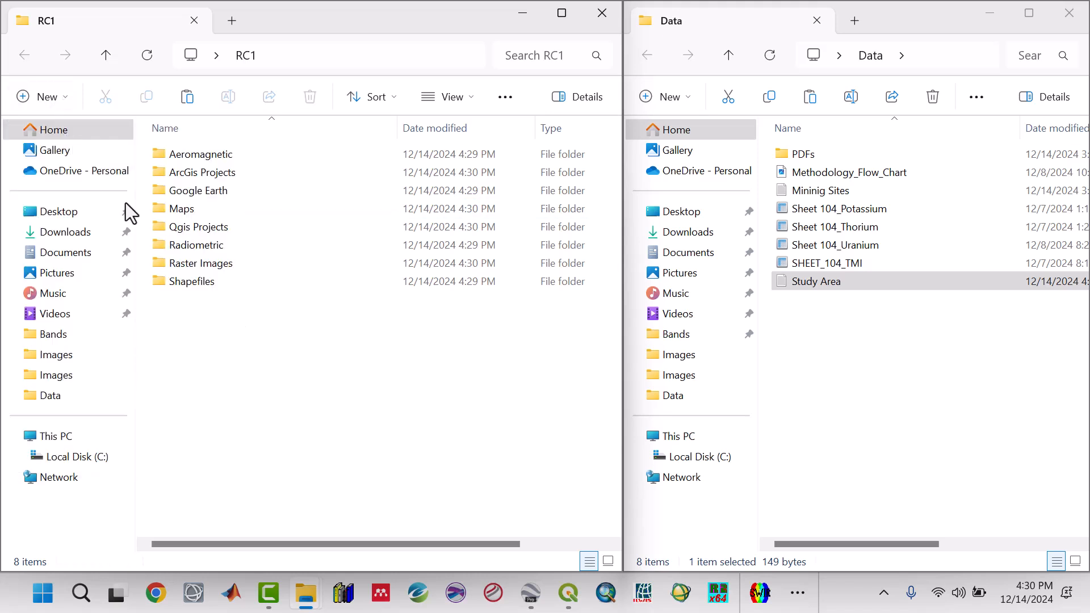
text(Not)
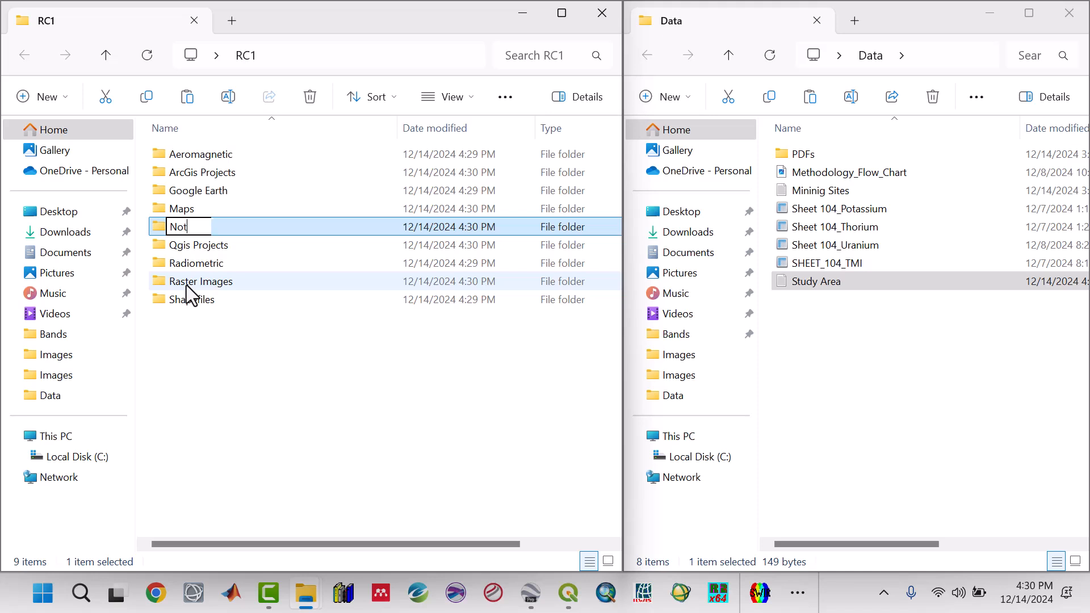
text(es)
click(255, 366)
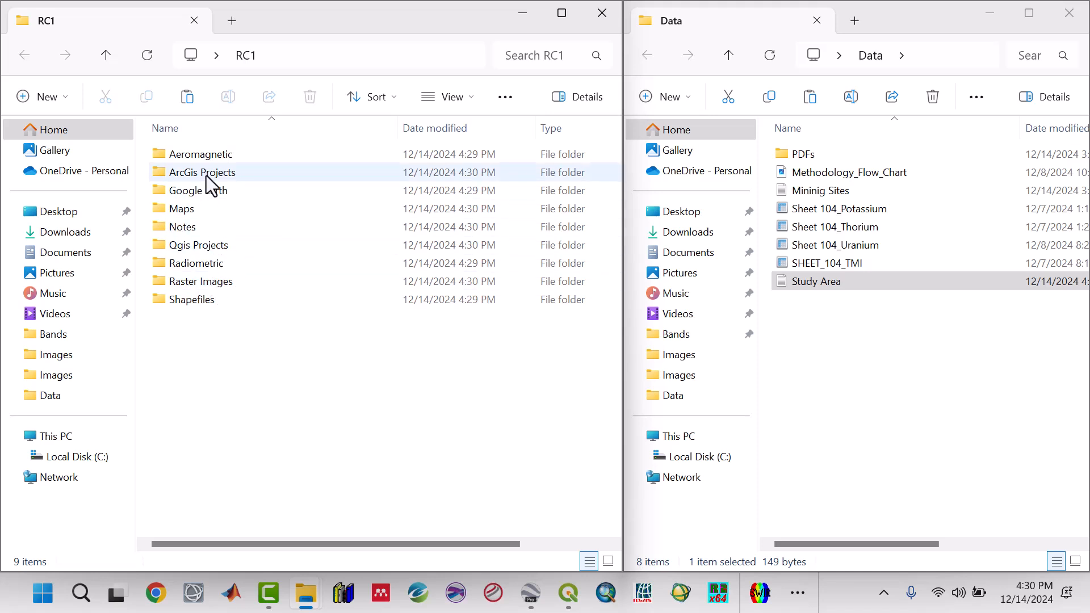
Review the subfolders created in RC1 one by one.
click(207, 264)
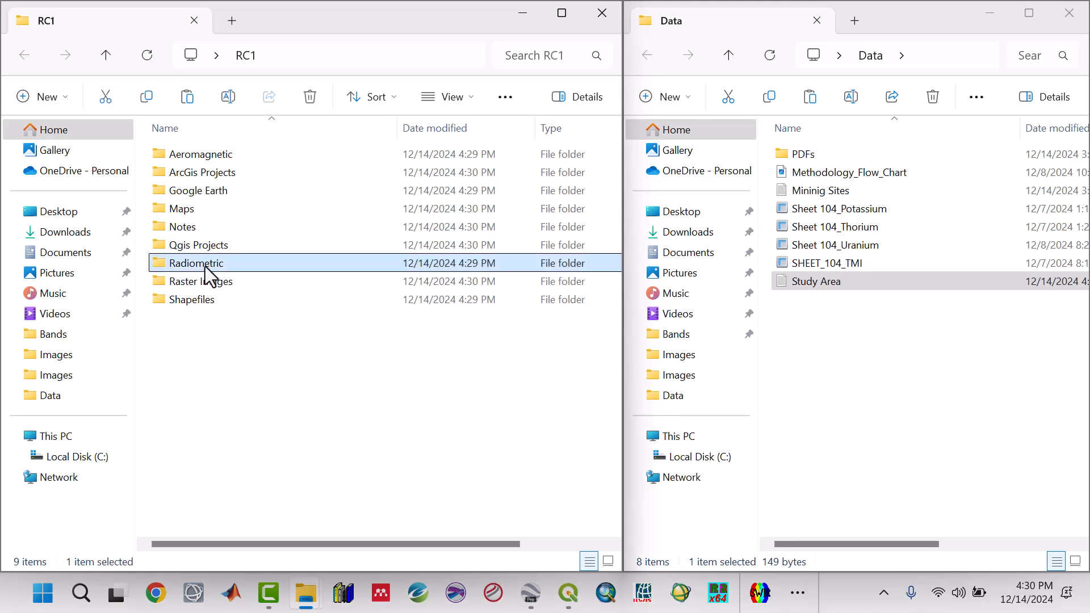
click(200, 159)
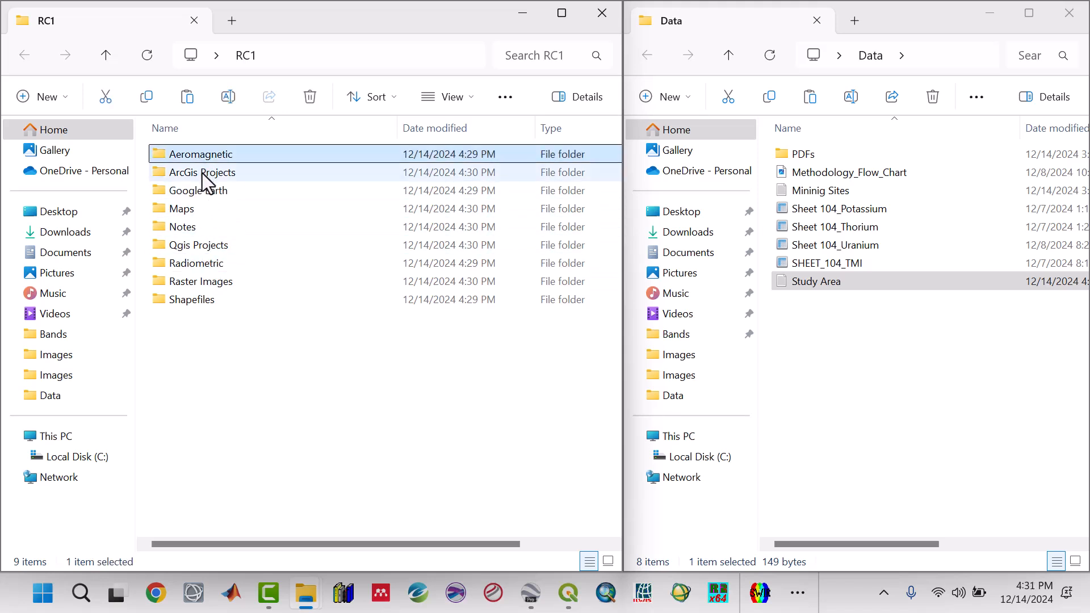
click(202, 172)
click(203, 188)
click(193, 208)
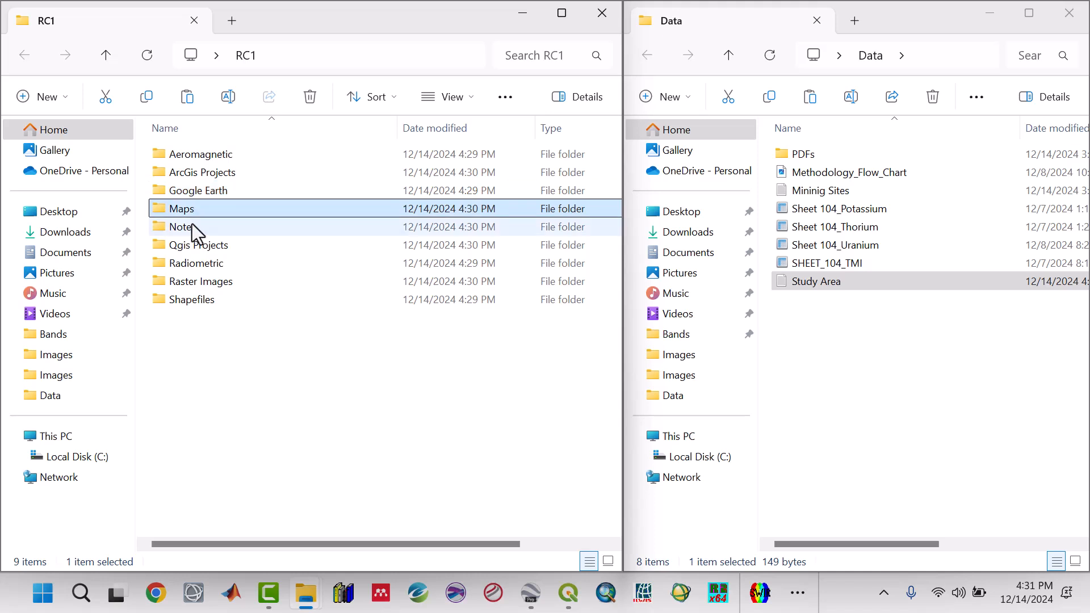
click(192, 226)
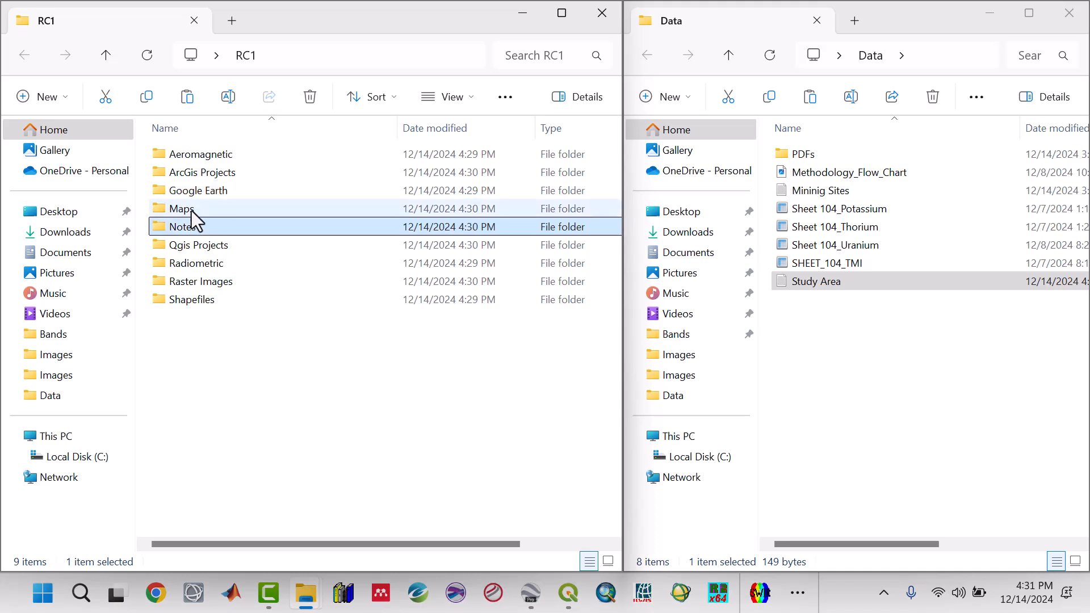
click(192, 210)
click(192, 226)
click(193, 211)
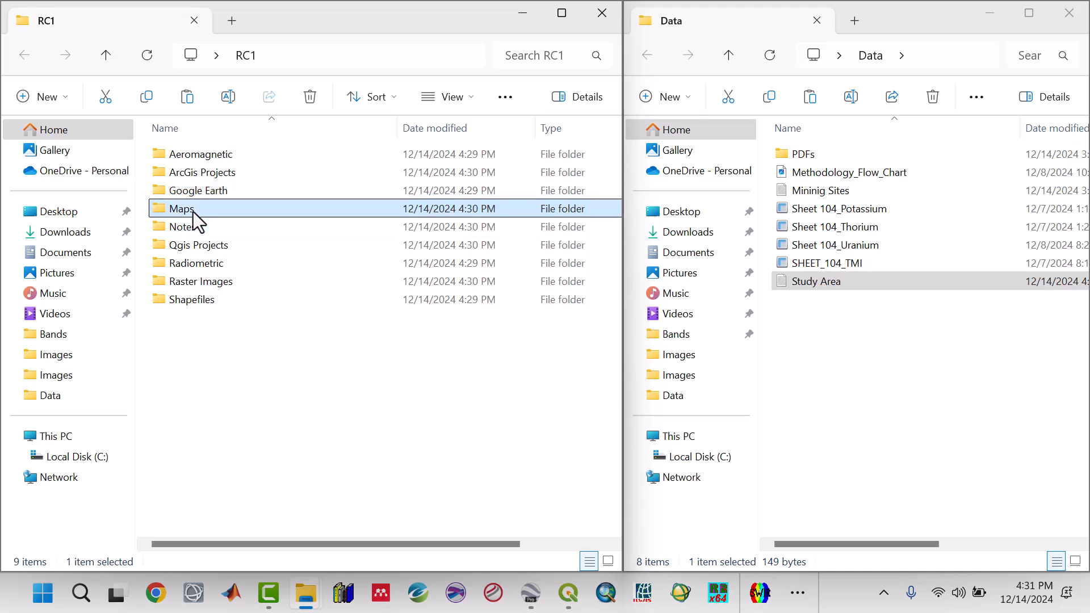
Paste the copied Course Project Files folder into the Maps folder.
click(244, 360)
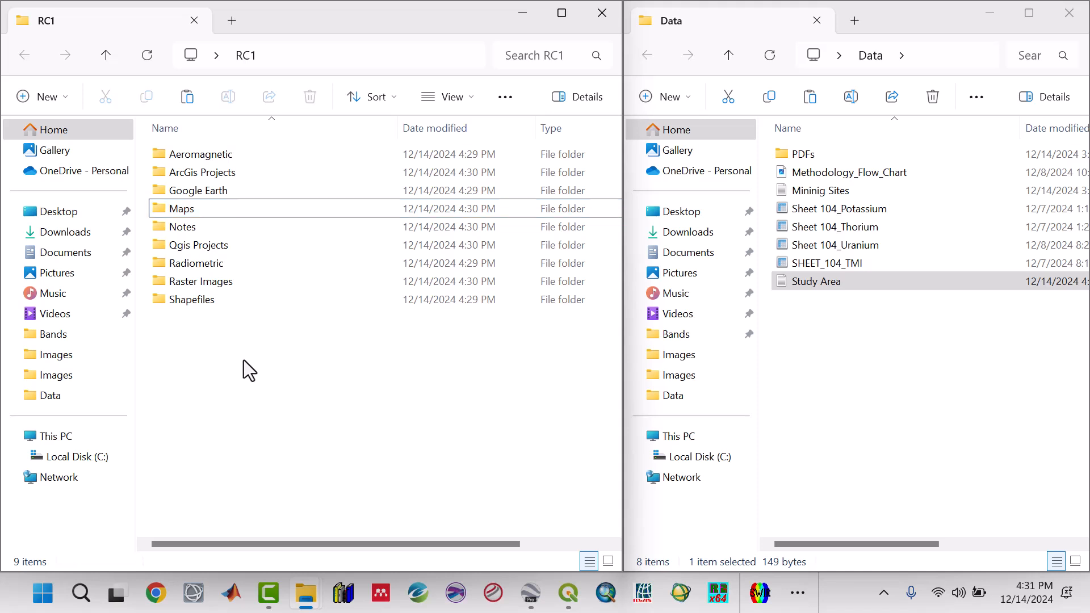
right_click(188, 211)
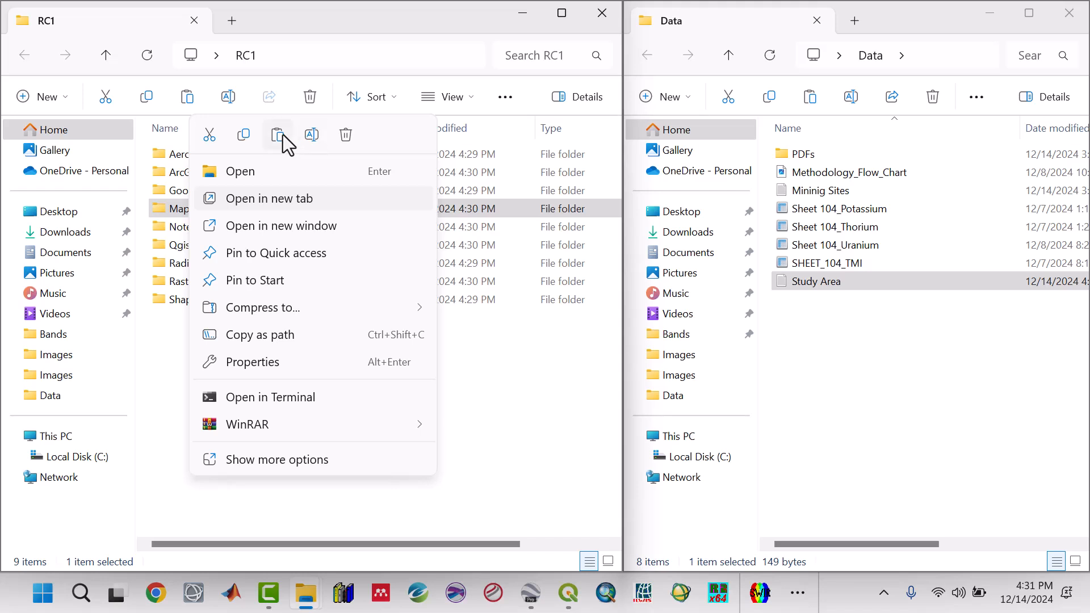
click(283, 134)
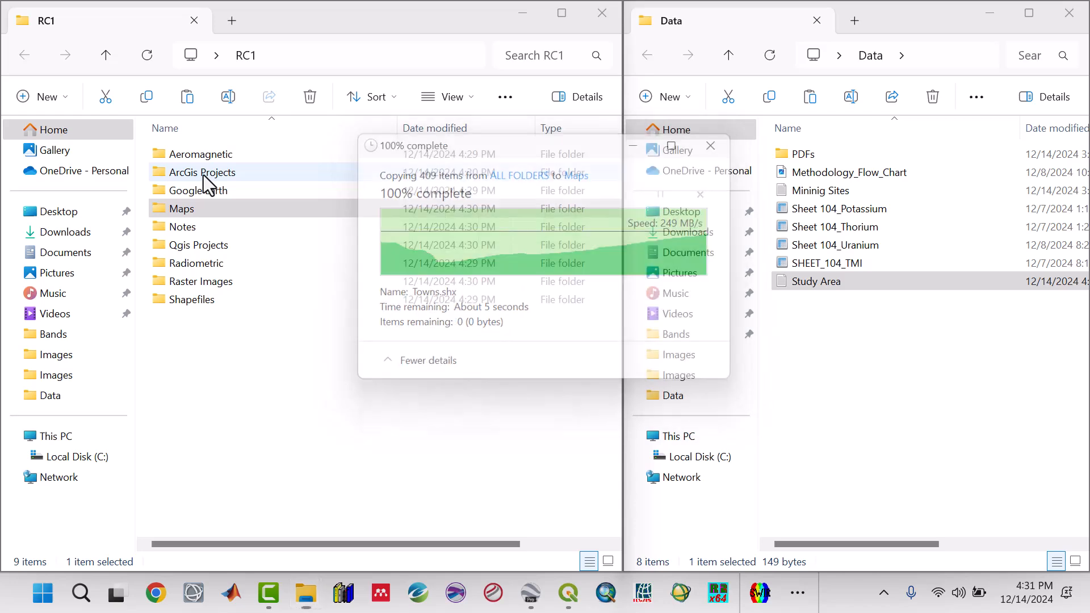
Open the Maps and Aeromagnetic folders to inspect their contents.
double_click(189, 213)
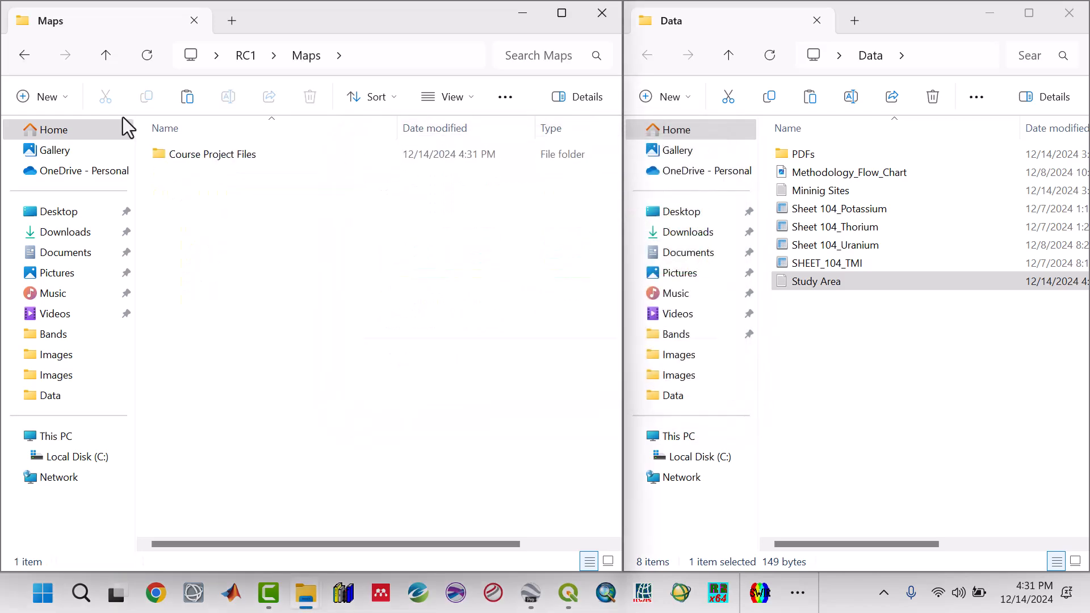
click(105, 56)
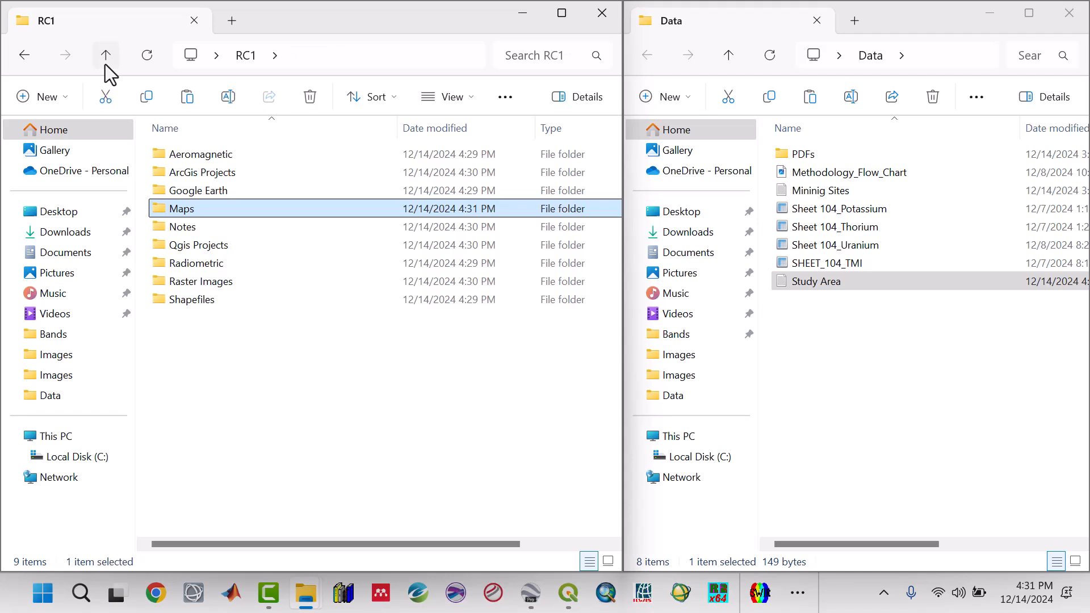
click(226, 356)
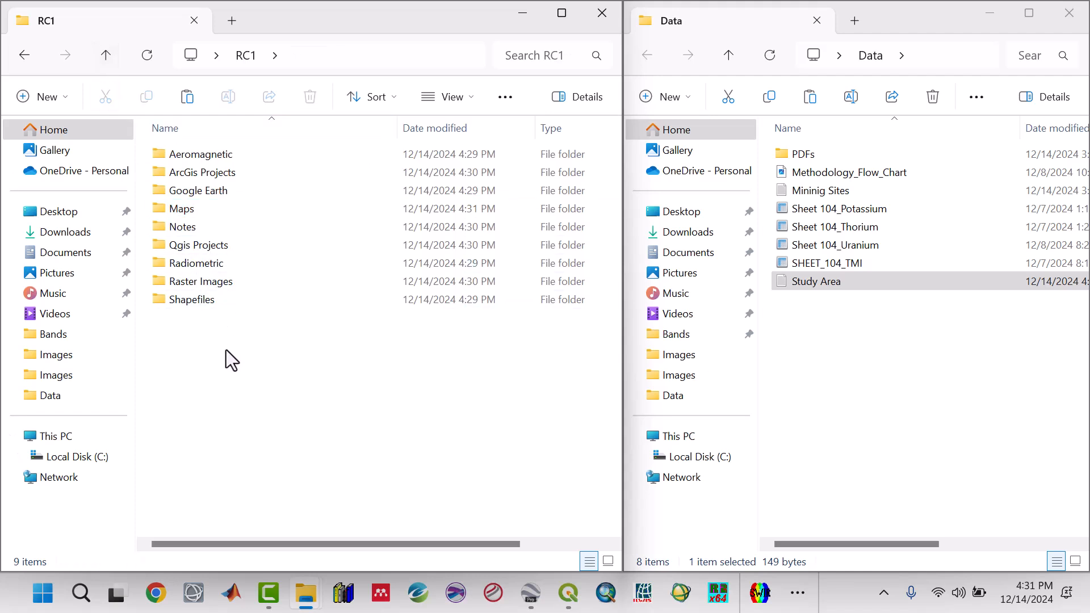
mouse_move(193, 209)
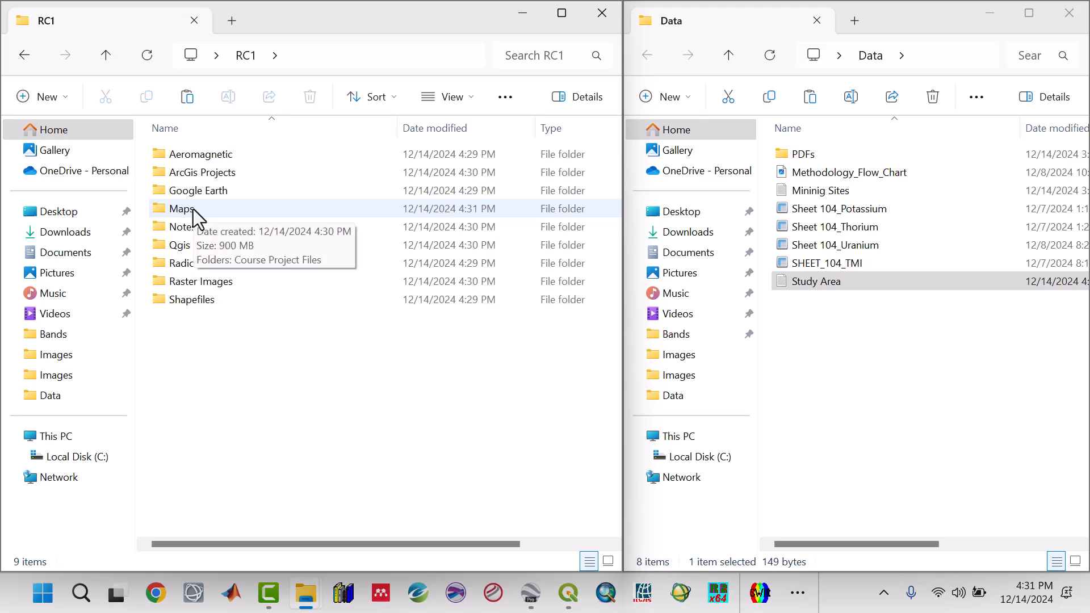
double_click(193, 209)
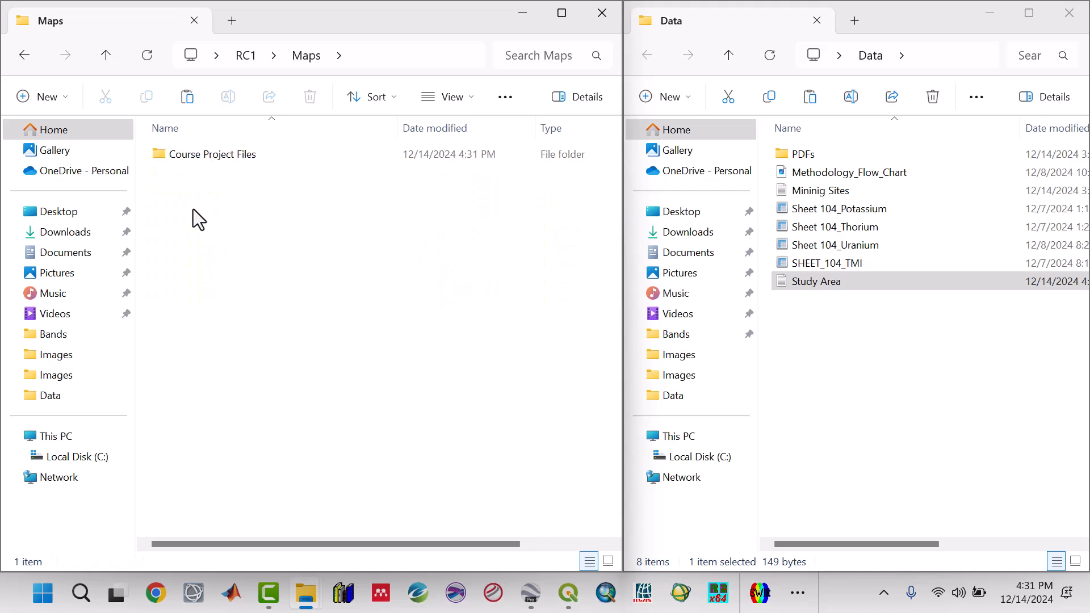
click(105, 60)
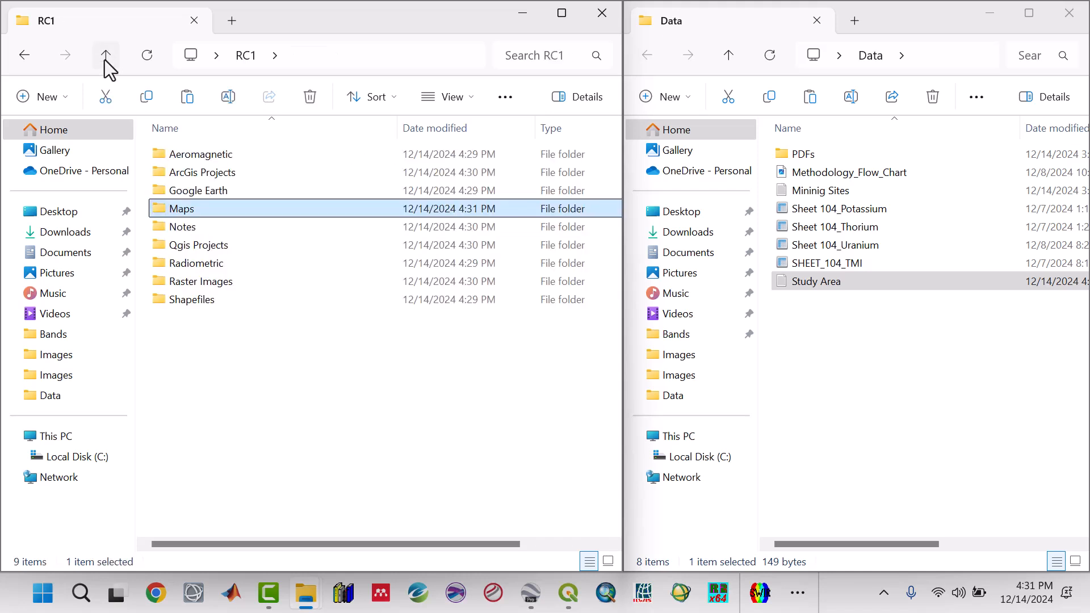
mouse_move(311, 32)
mouse_down()
mouse_move(316, 18)
mouse_move(329, 20)
mouse_up()
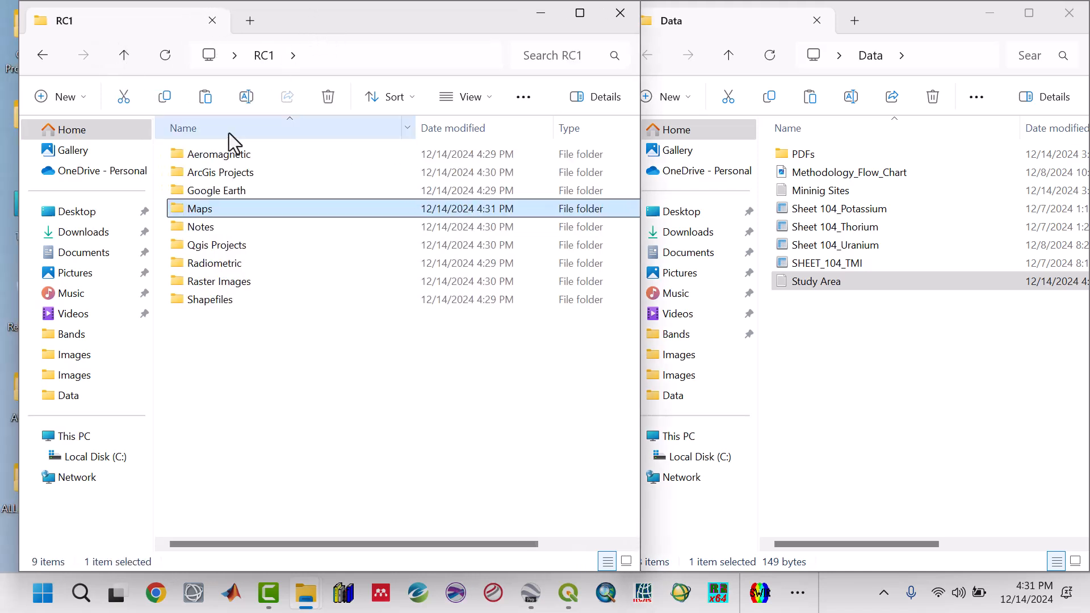
double_click(217, 162)
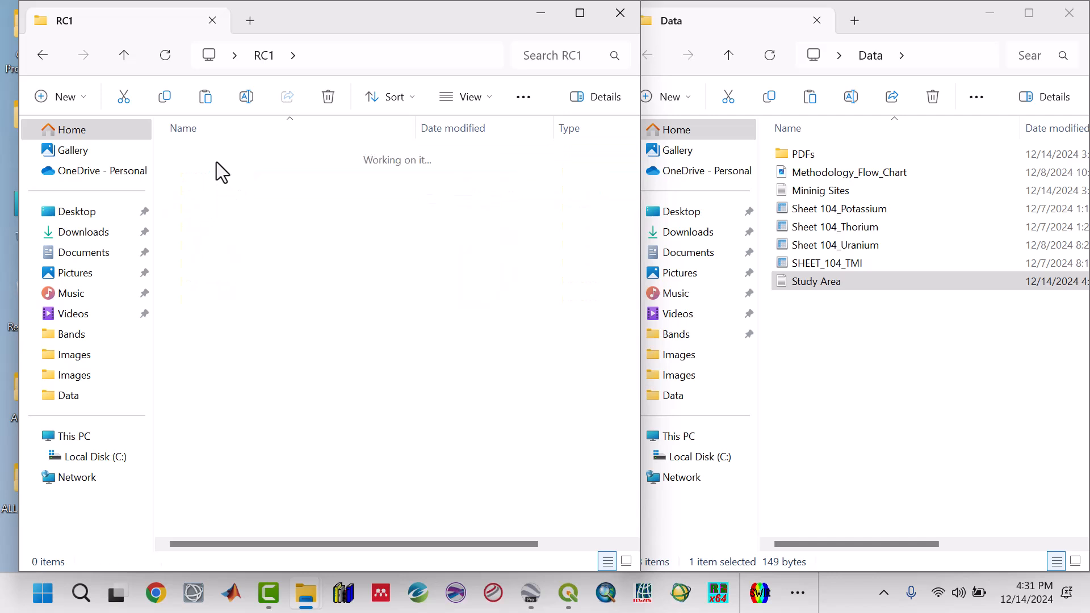
click(137, 55)
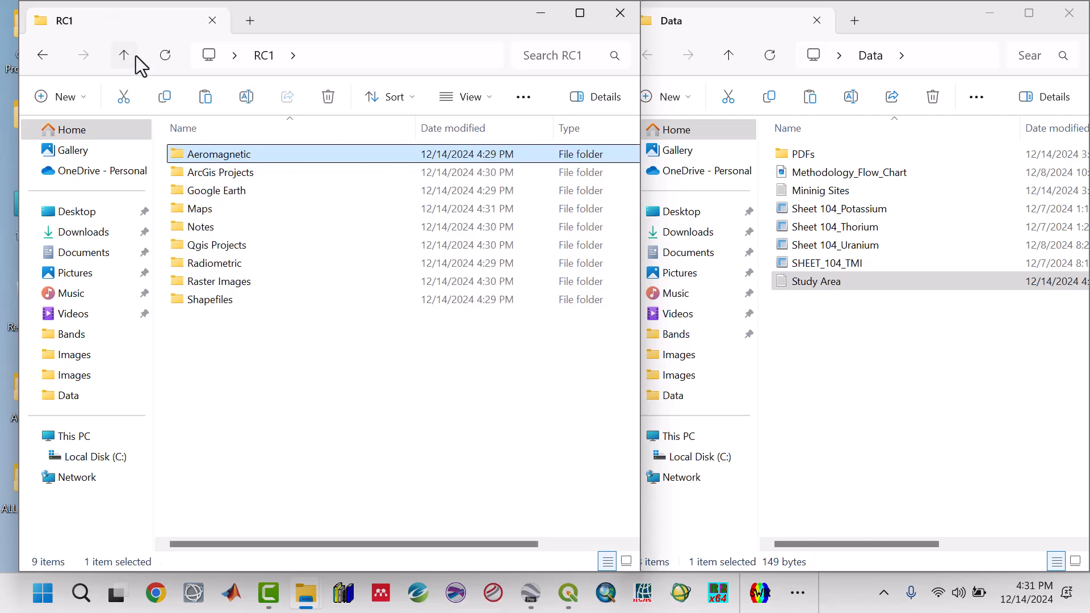
Move the Maps folder from RC1 into the Data folder.
click(212, 221)
right_click(212, 221)
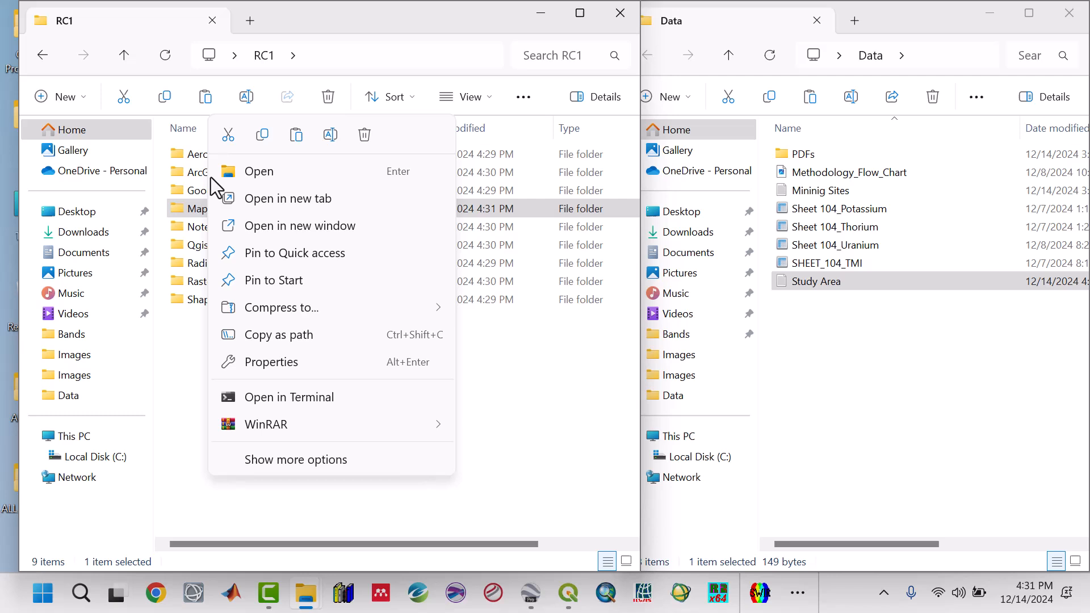
click(227, 137)
right_click(851, 356)
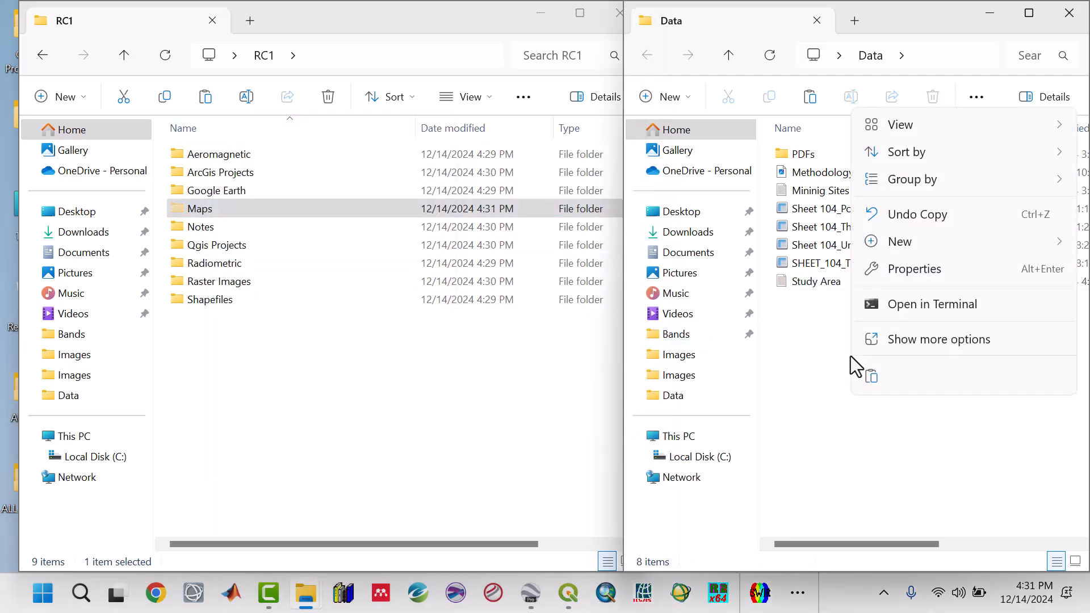
click(870, 377)
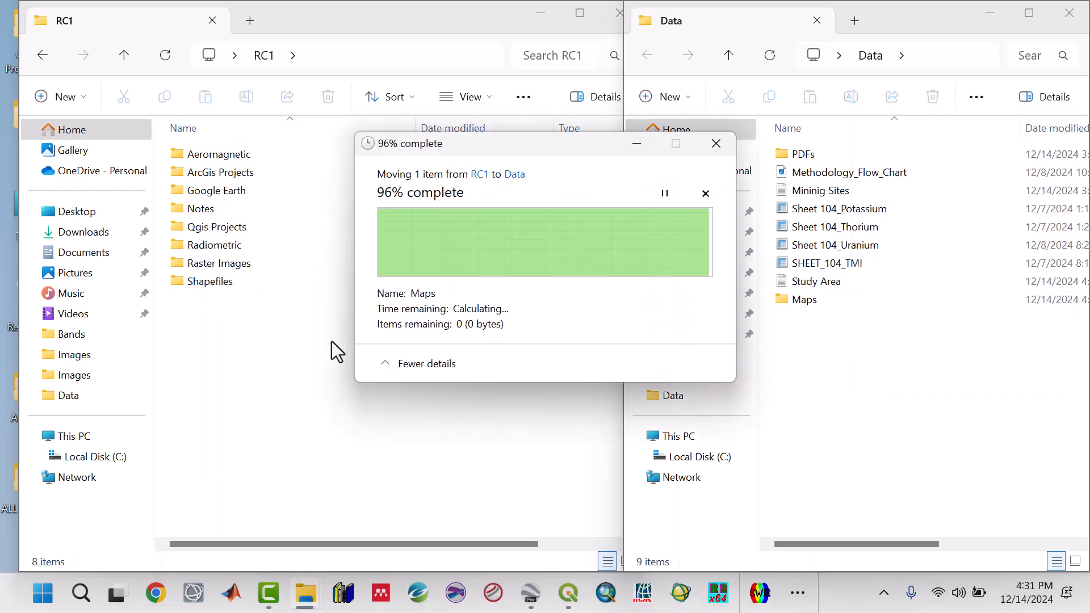
Go through the remaining subfolders in RC1 one by one.
click(334, 363)
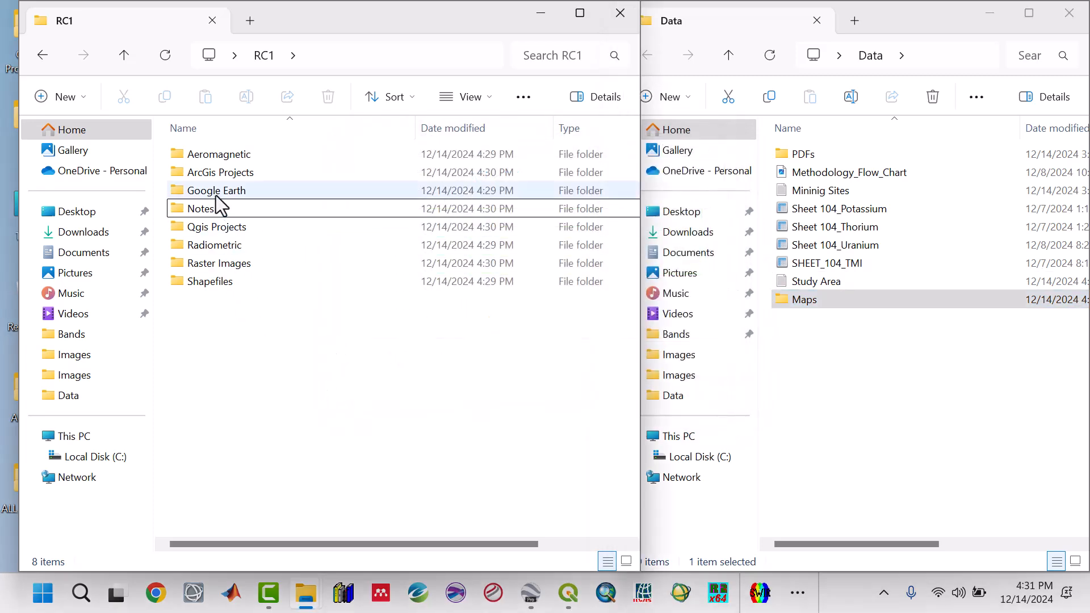
click(215, 158)
click(217, 176)
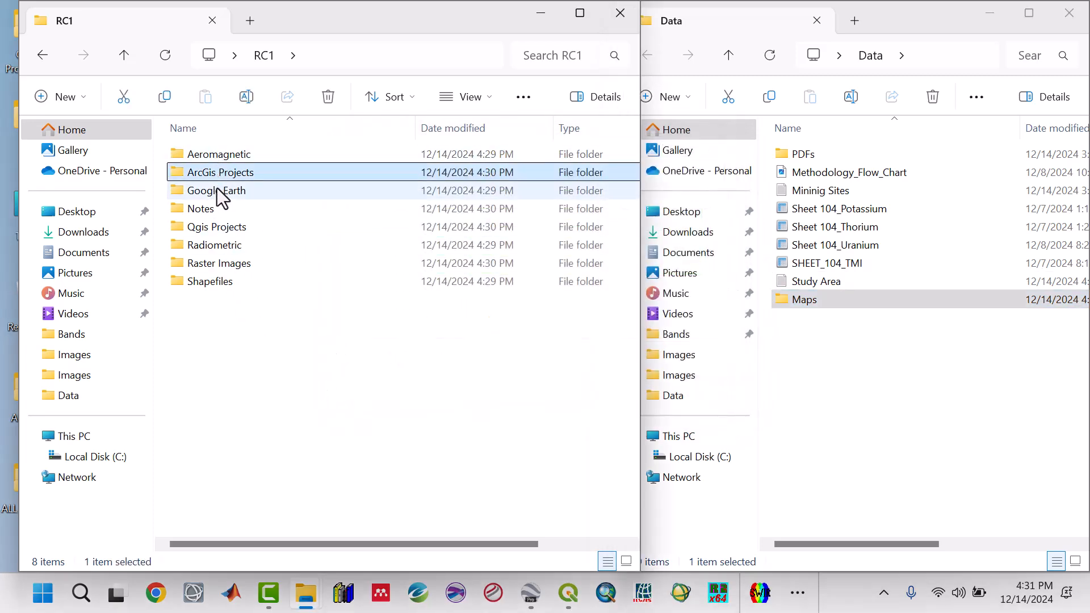
click(216, 190)
click(211, 215)
click(213, 231)
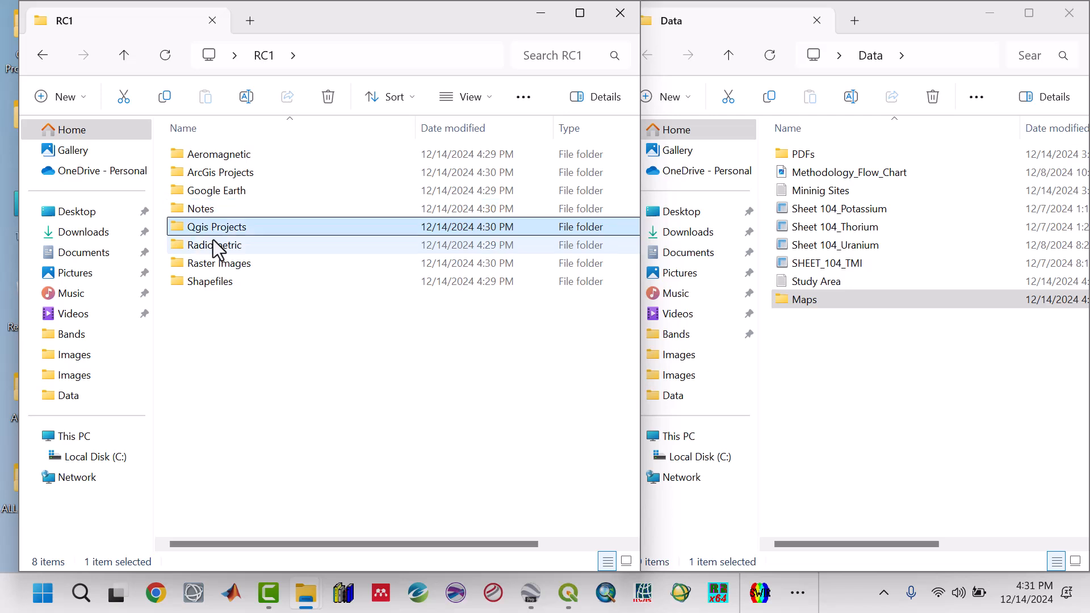
click(215, 245)
click(215, 263)
click(214, 281)
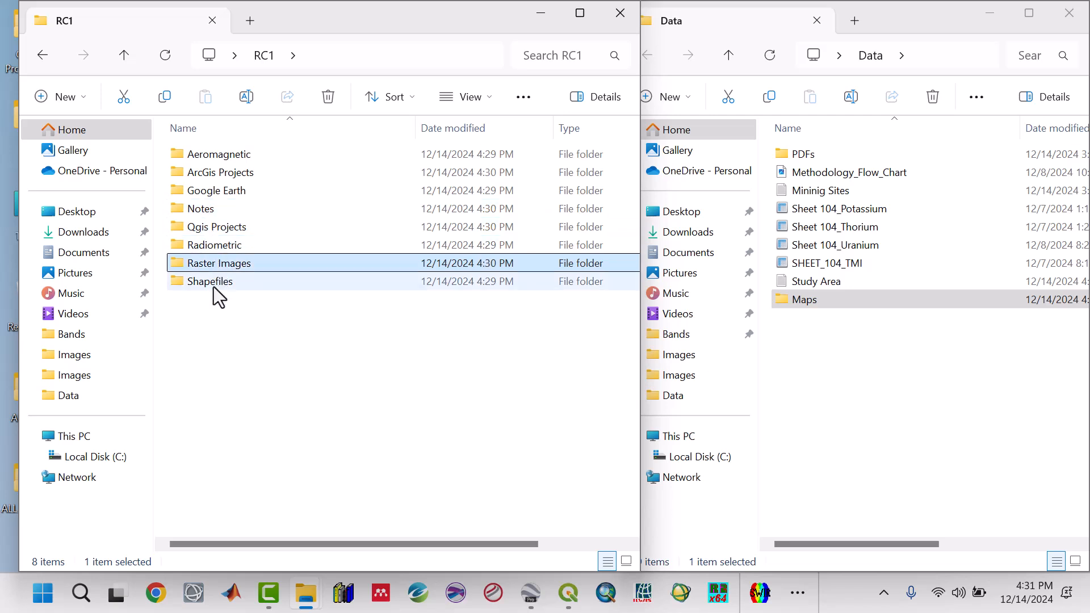
click(246, 362)
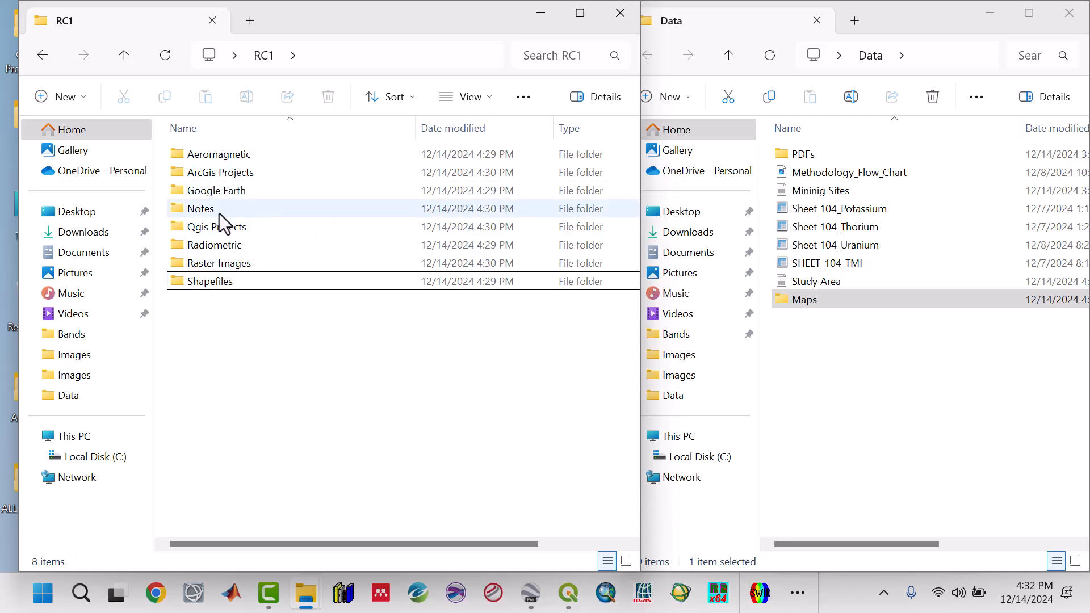
Inside the Radiometric folder, create two subfolders named Data and Maps.
double_click(223, 245)
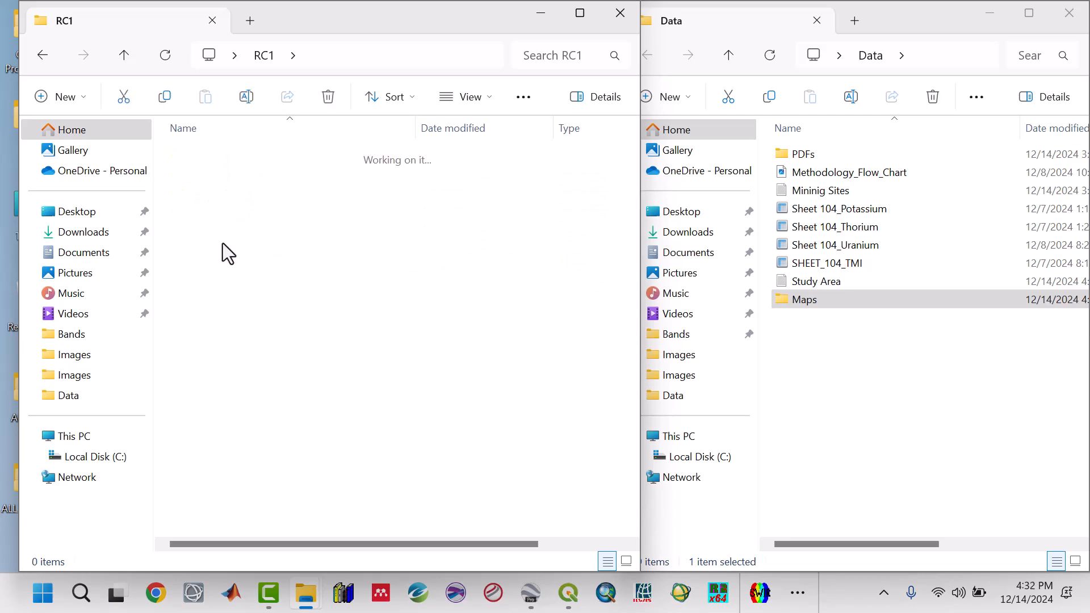
click(83, 98)
click(80, 137)
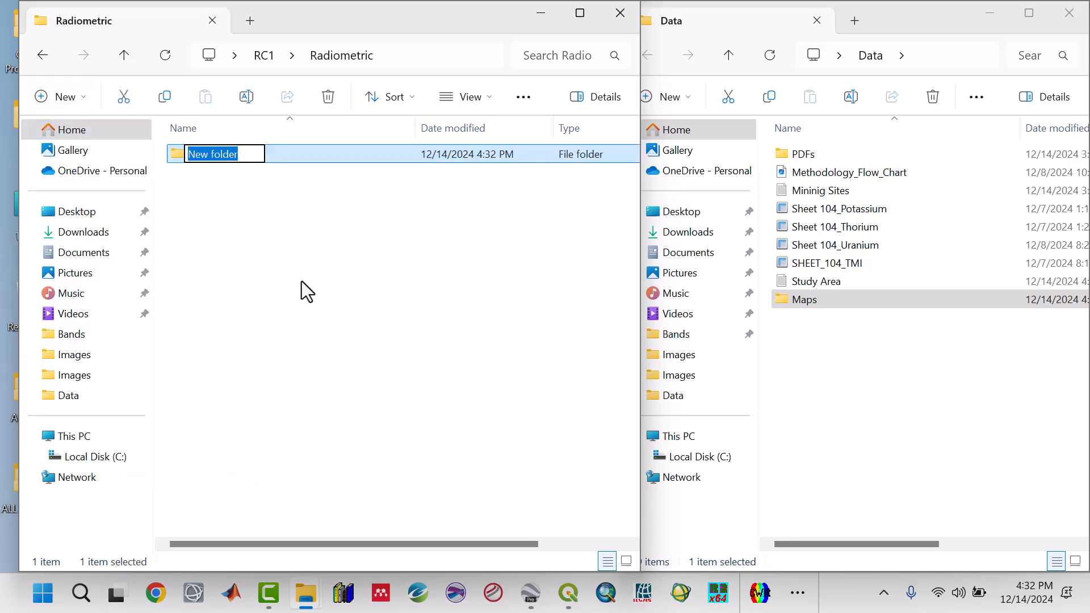
text(Data)
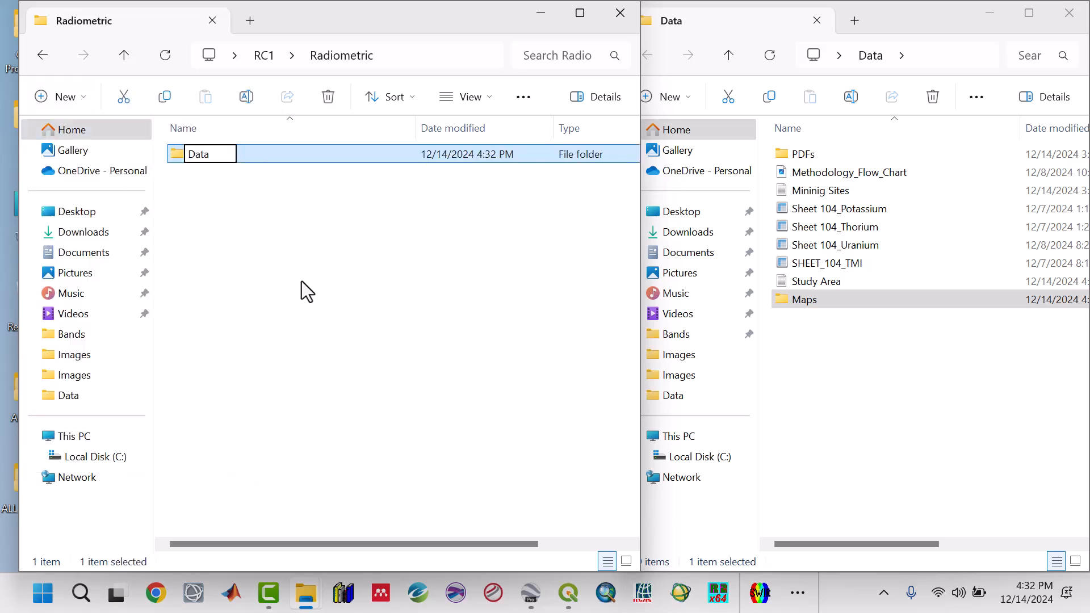
key(Return)
click(301, 281)
right_click(251, 228)
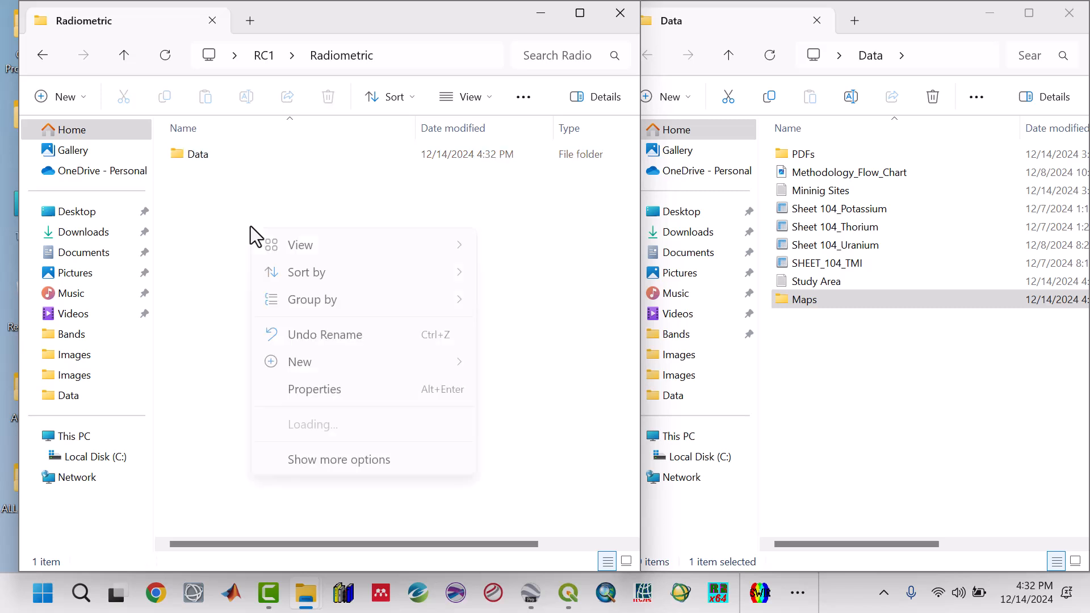
mouse_move(421, 246)
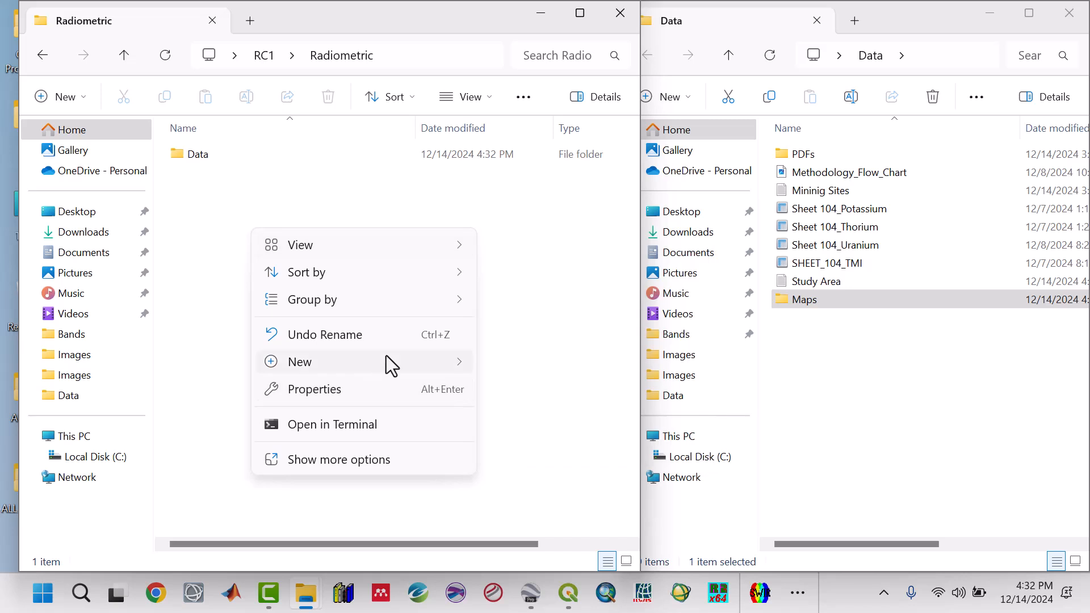
mouse_move(386, 357)
click(540, 15)
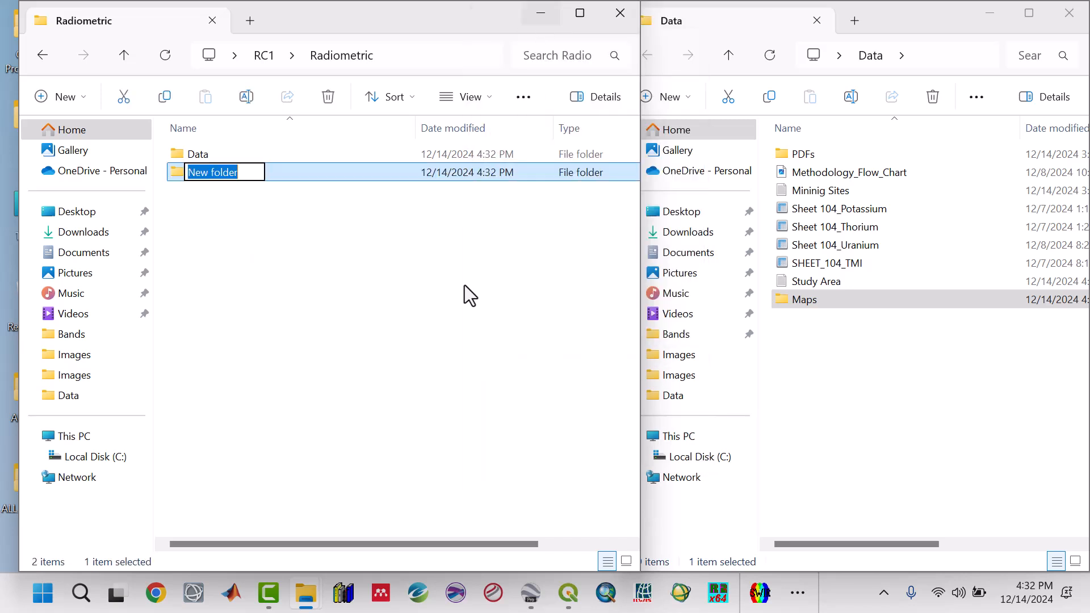
text(Maps)
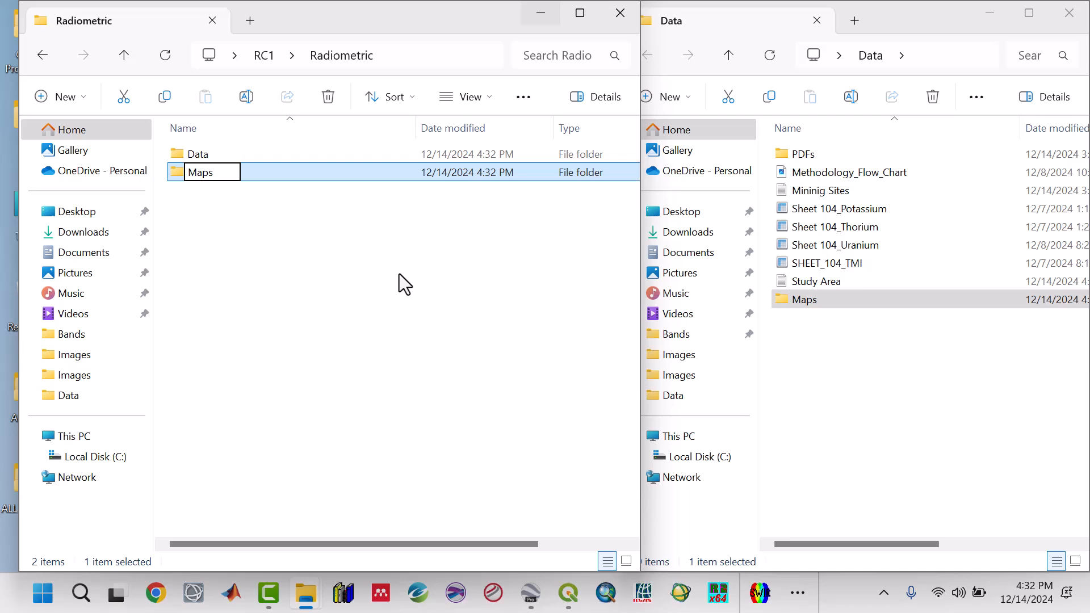
key(Return)
Copy the Sheet 104_Potassium, Sheet 104_Thorium and Sheet 104_Uranium grids into Radiometric's Data subfolder.
click(211, 158)
double_click(211, 158)
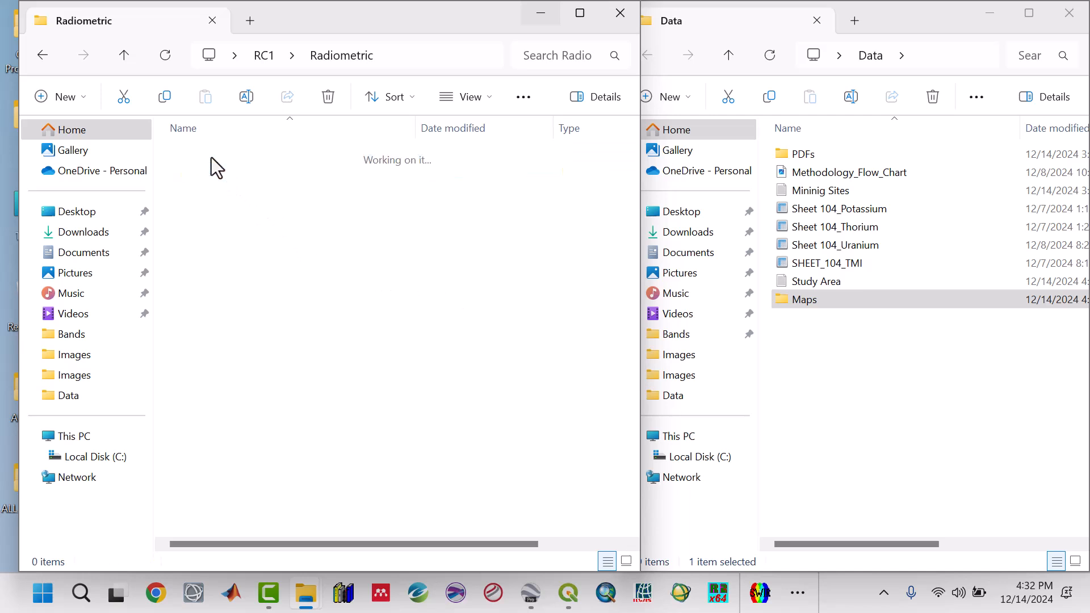
click(789, 213)
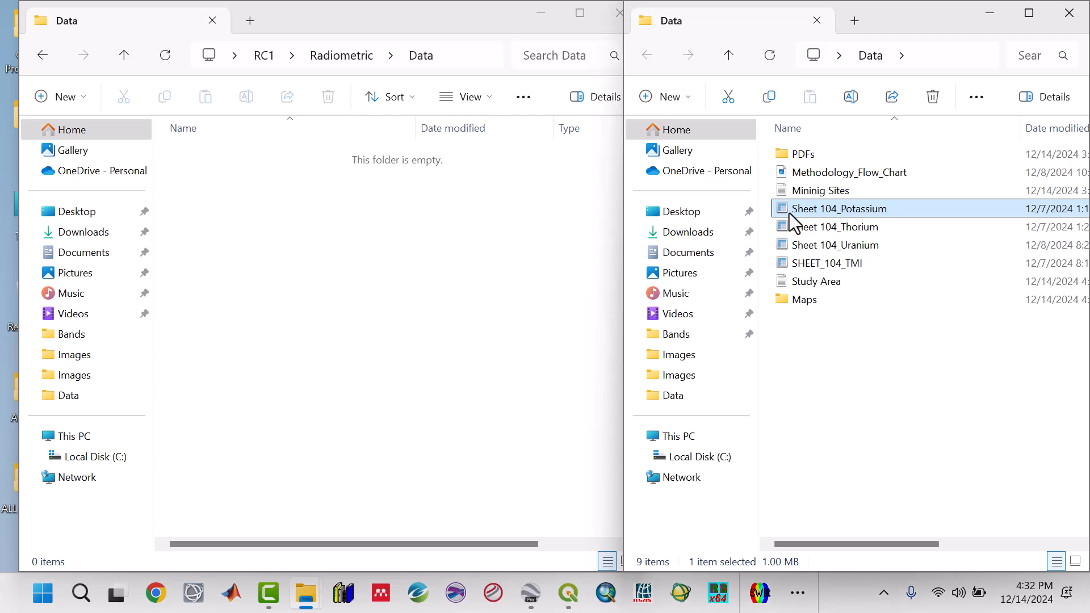
ctrl+click(801, 227)
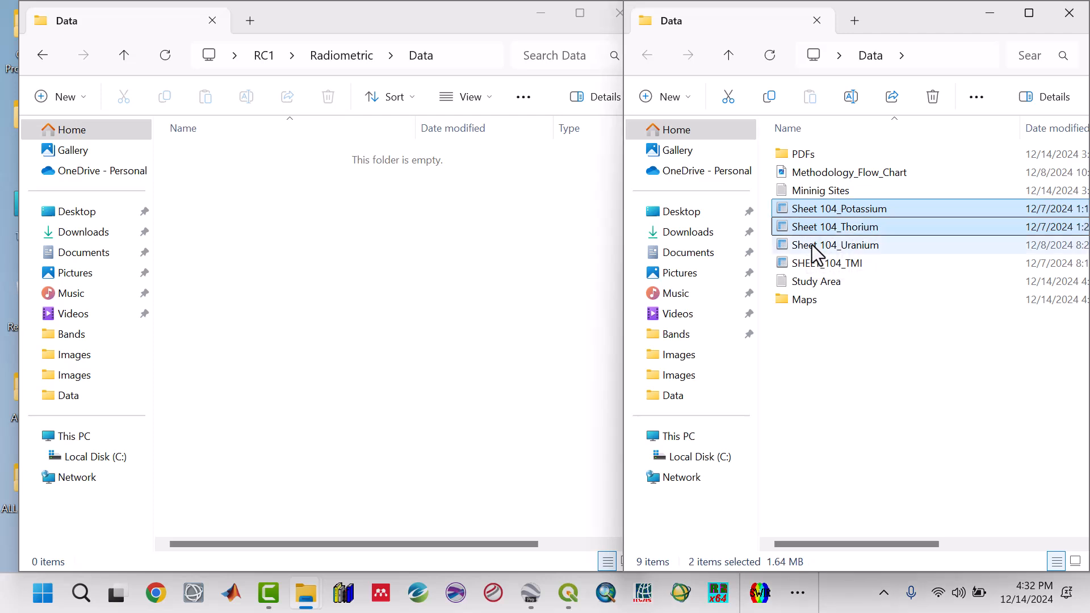
ctrl+click(812, 246)
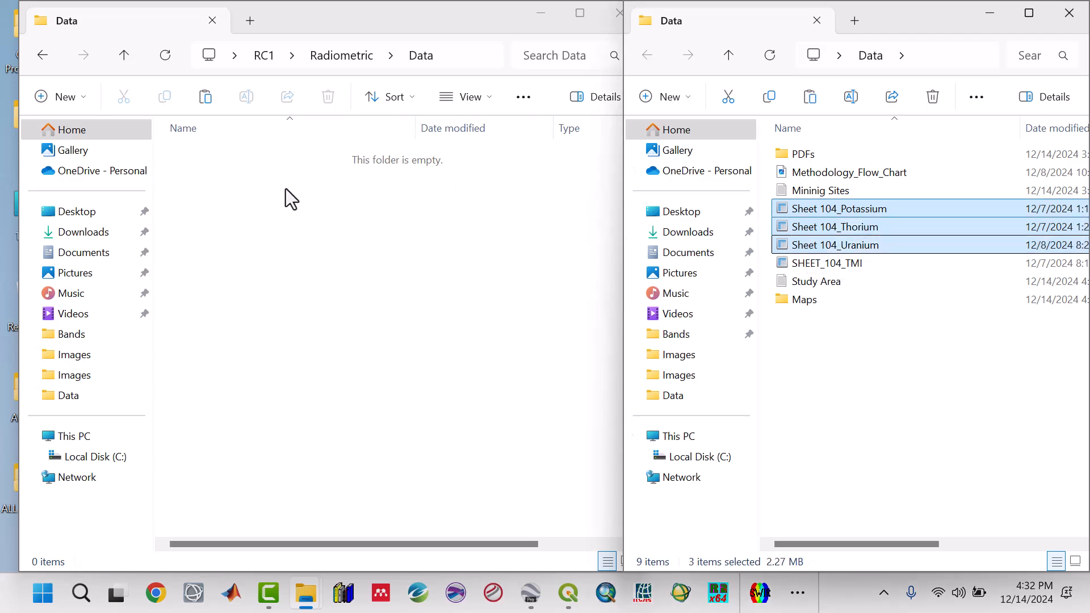
click(234, 188)
right_click(233, 185)
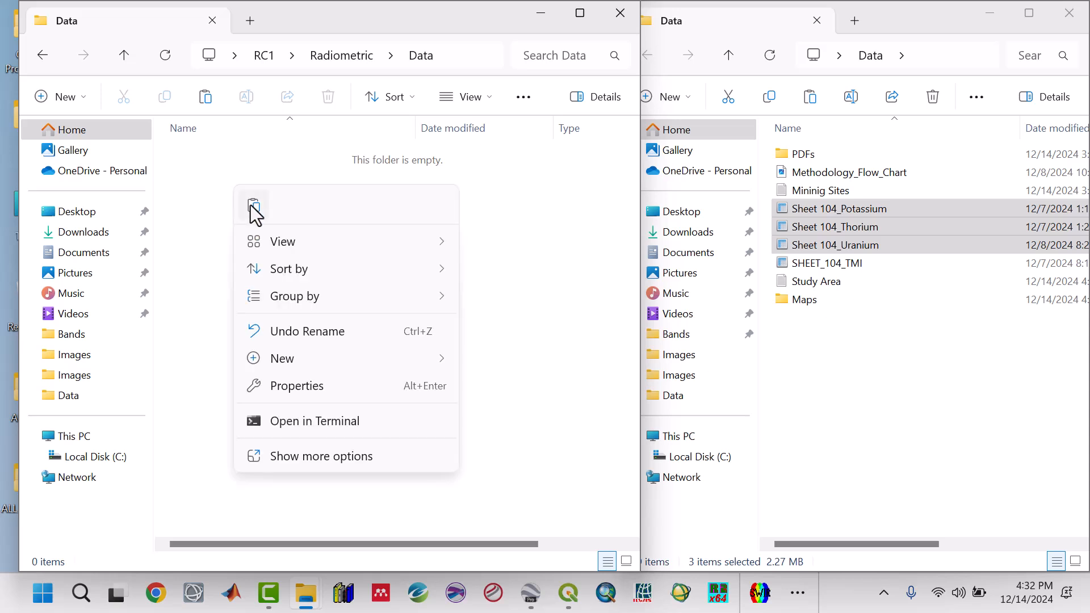
key(Escape)
key(ctrl+v)
click(258, 250)
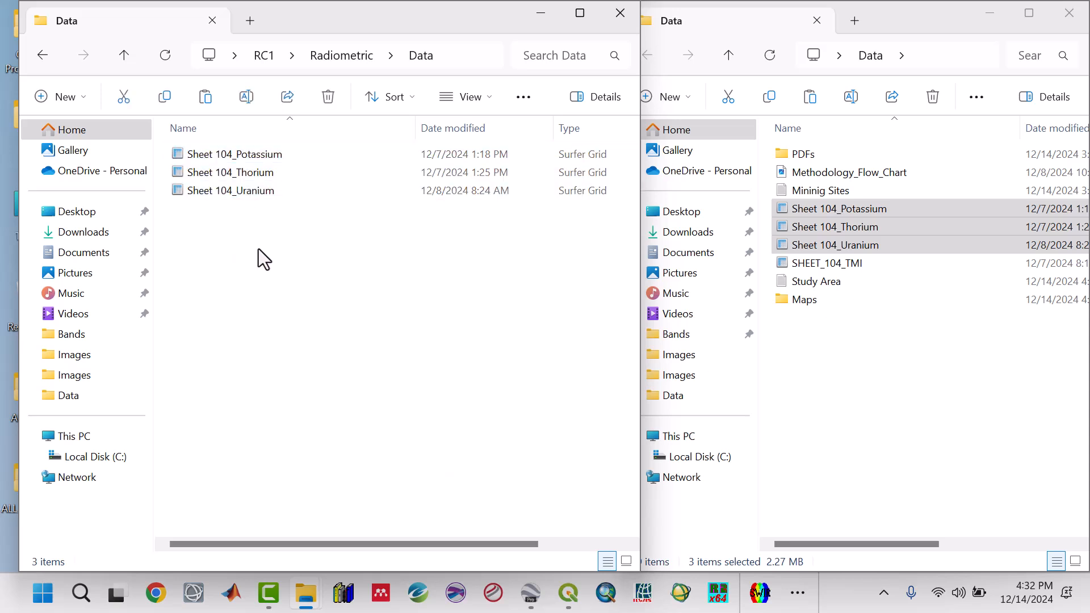
Copy the SHEET_104_TMI grid from the Data folder.
click(124, 55)
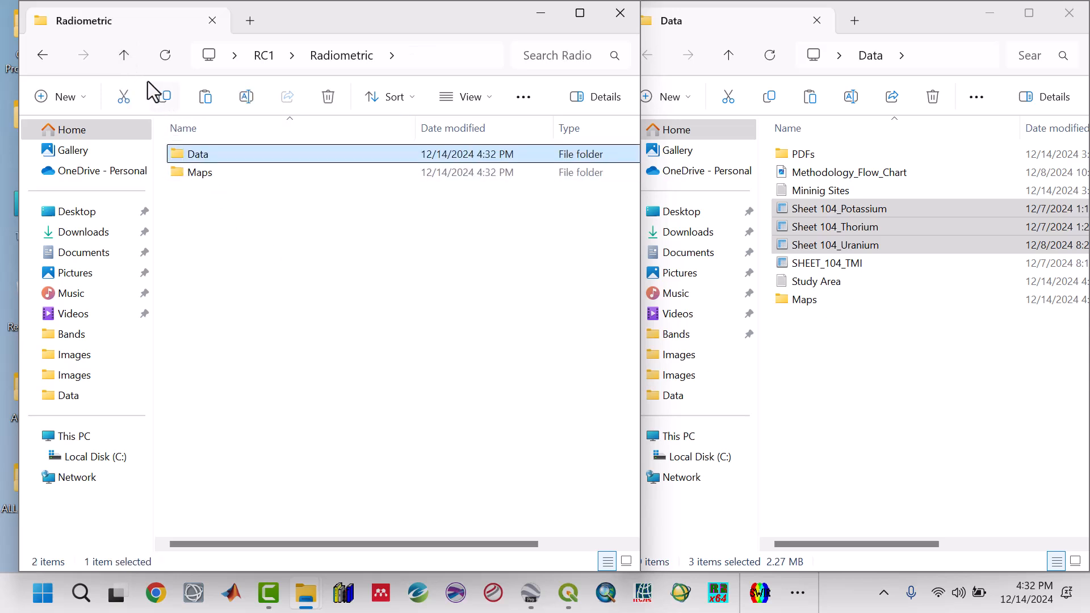
click(125, 56)
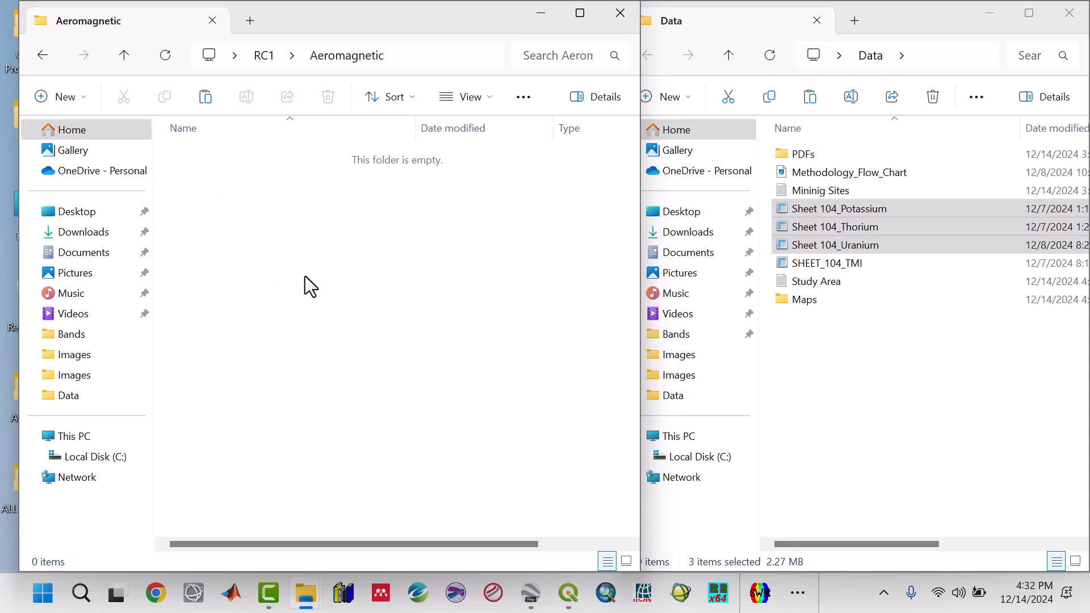
click(824, 267)
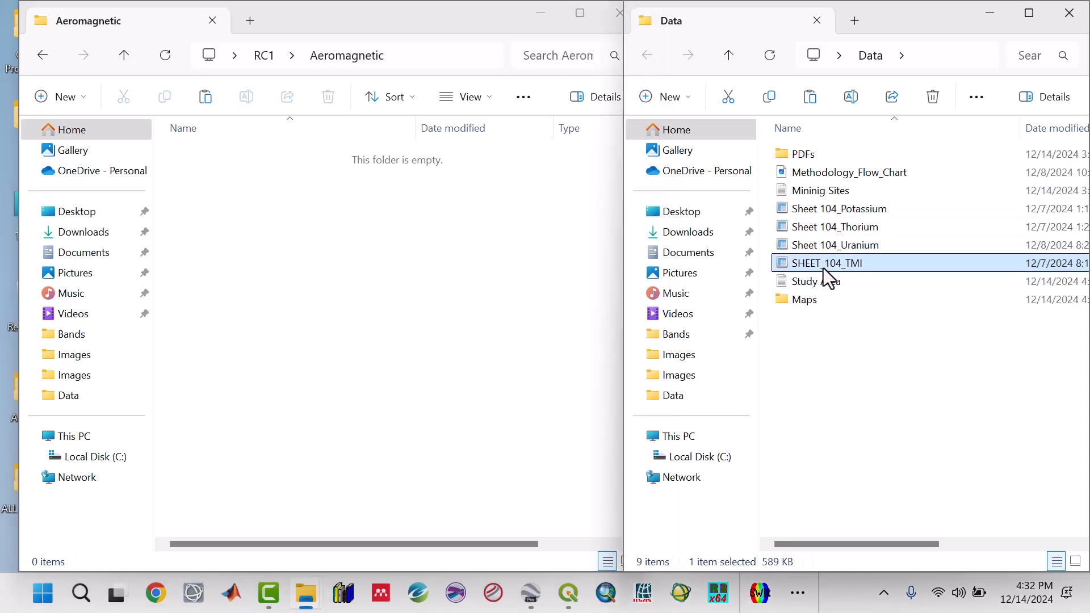
right_click(823, 268)
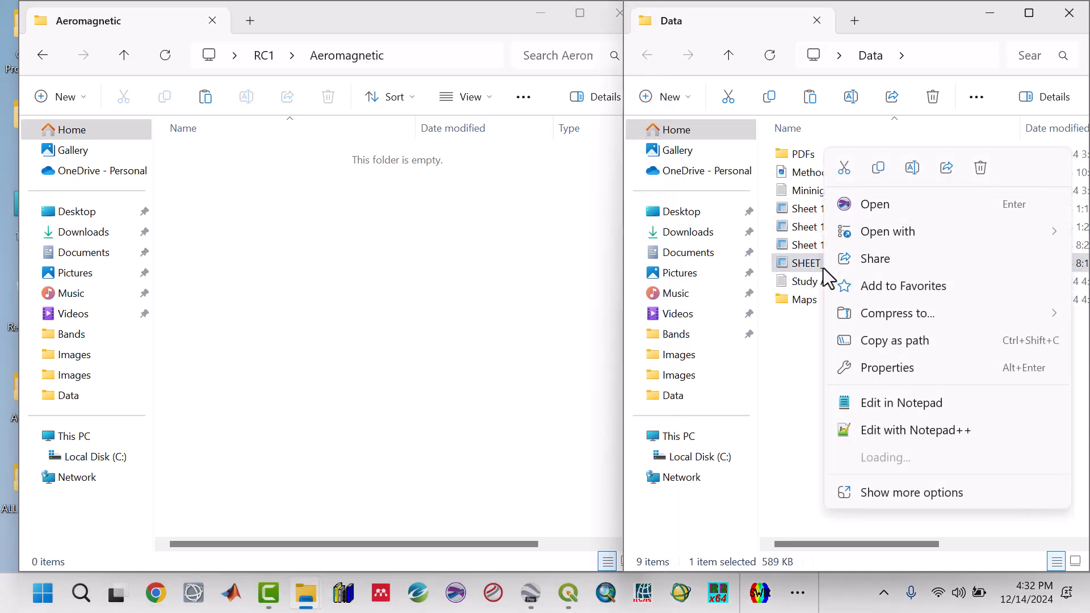
click(879, 165)
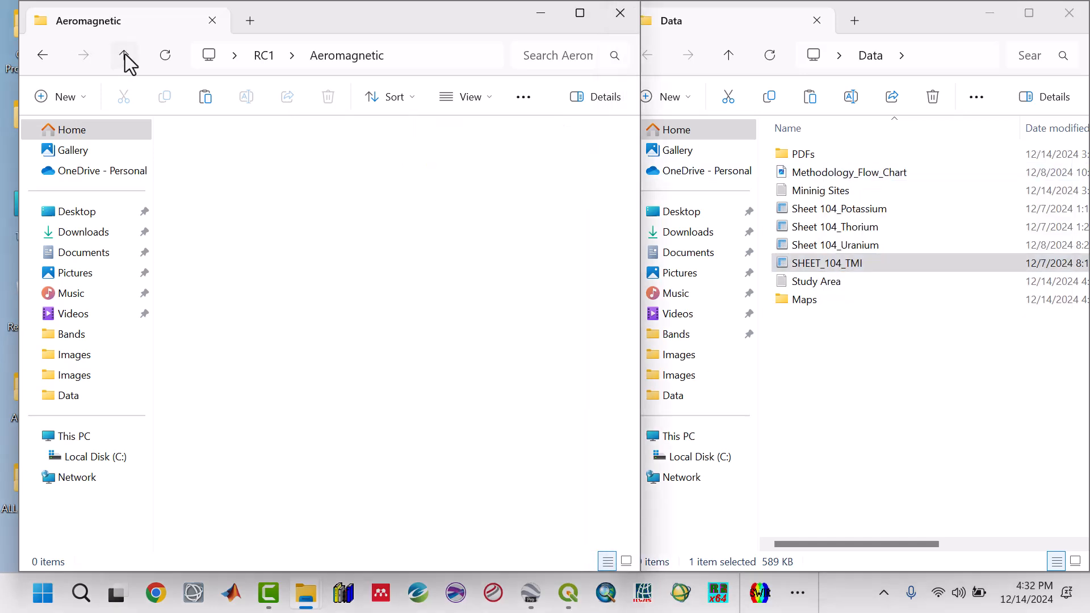
Create a subfolder named Data inside the Aeromagnetic folder.
click(123, 54)
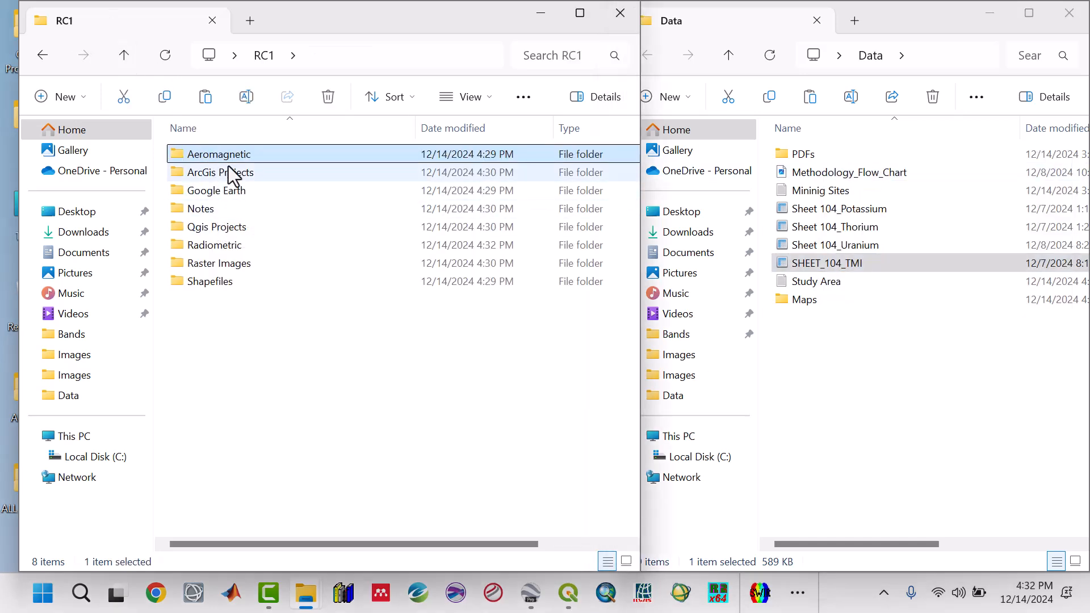
double_click(229, 157)
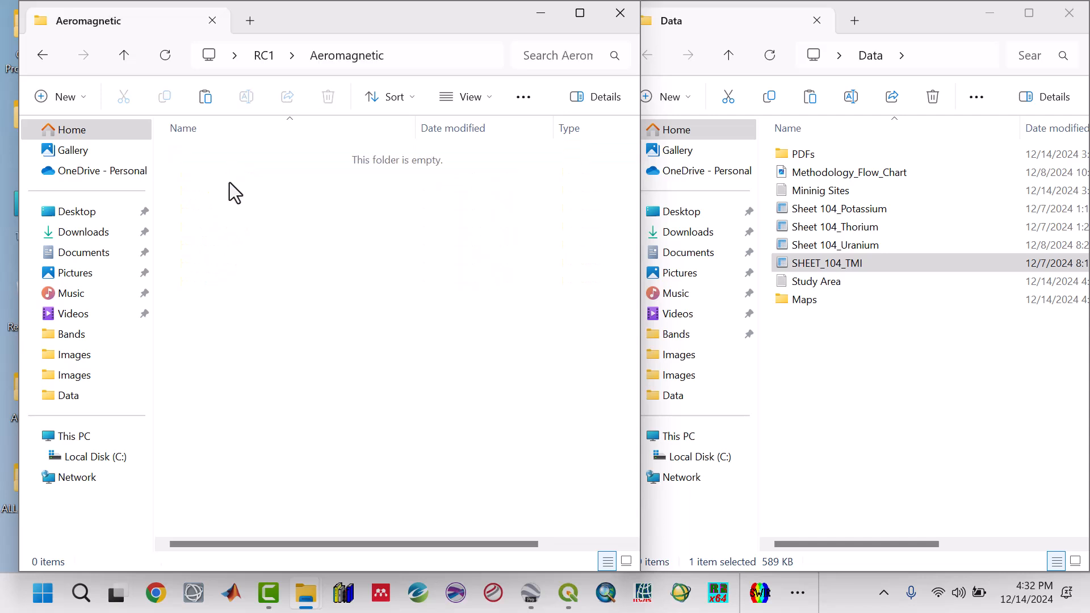
click(86, 101)
click(92, 132)
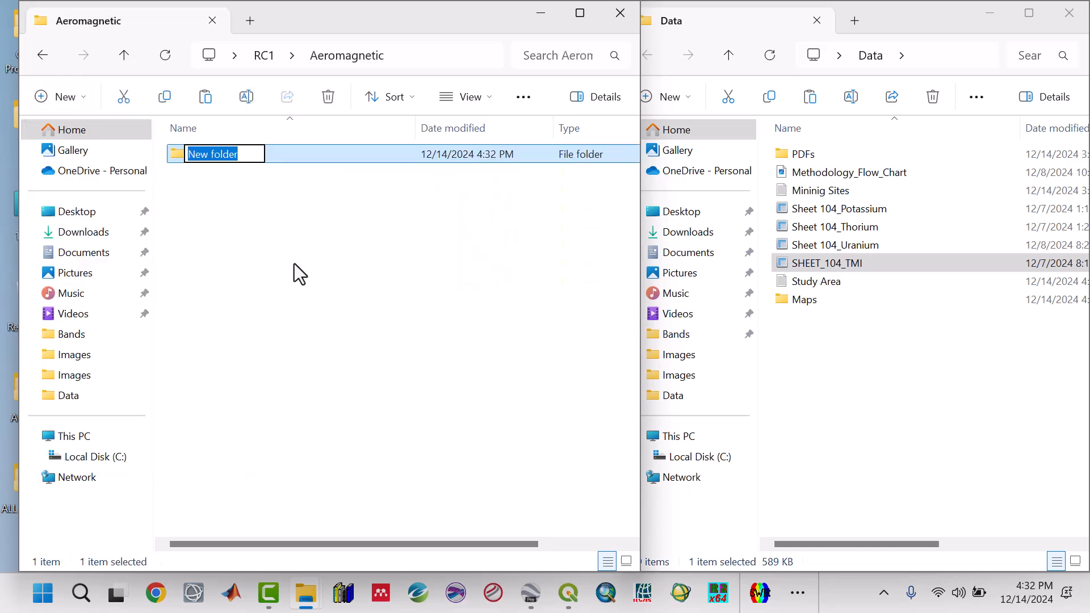
text(Data)
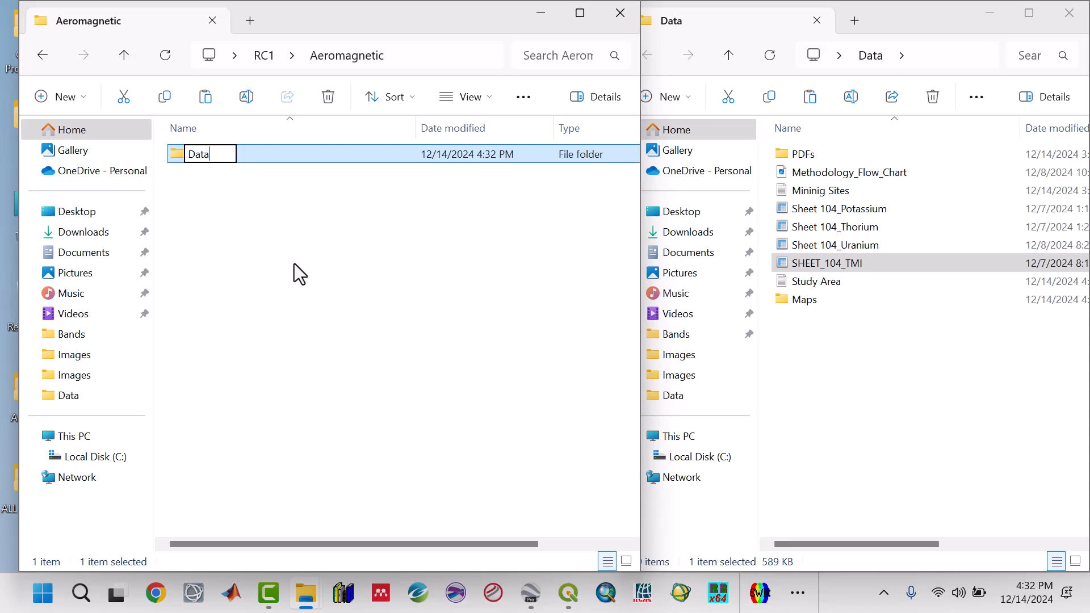
click(283, 271)
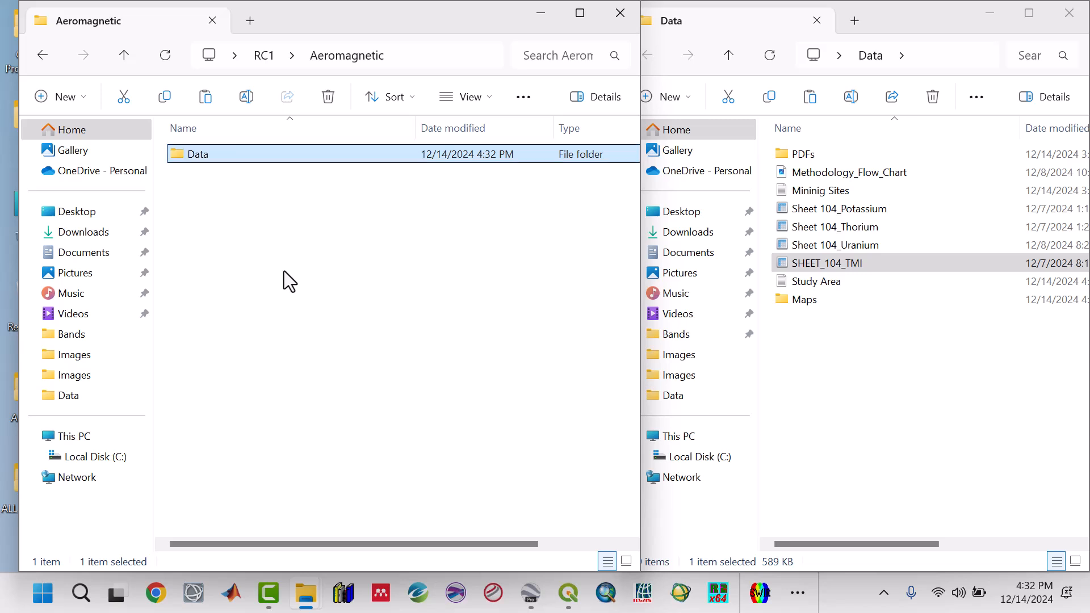
Paste the SHEET_104_TMI grid into Aeromagnetic's Data subfolder.
double_click(192, 160)
right_click(193, 159)
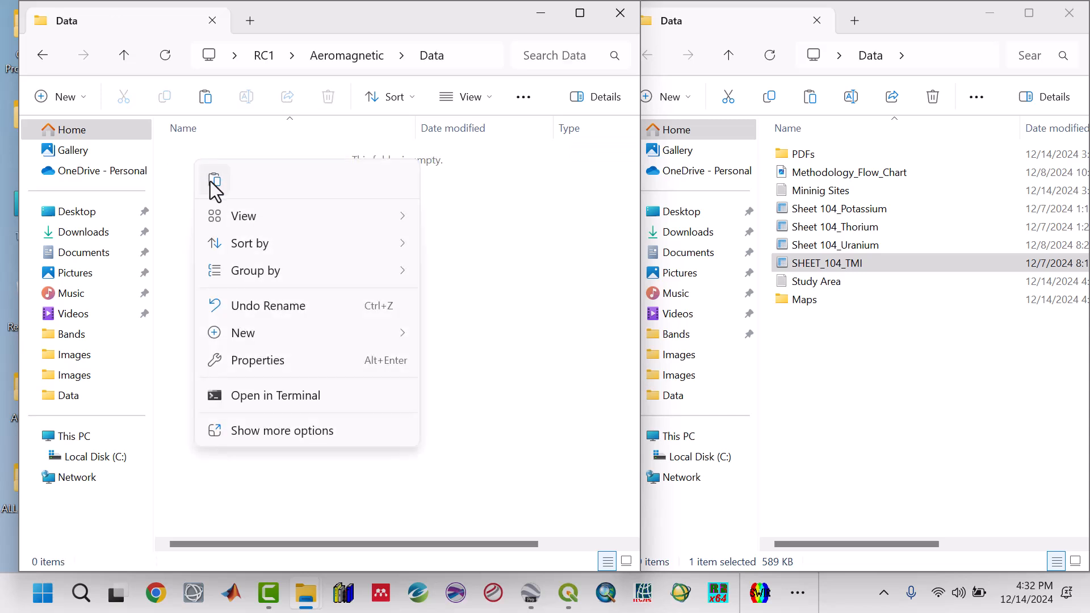
click(211, 182)
click(222, 253)
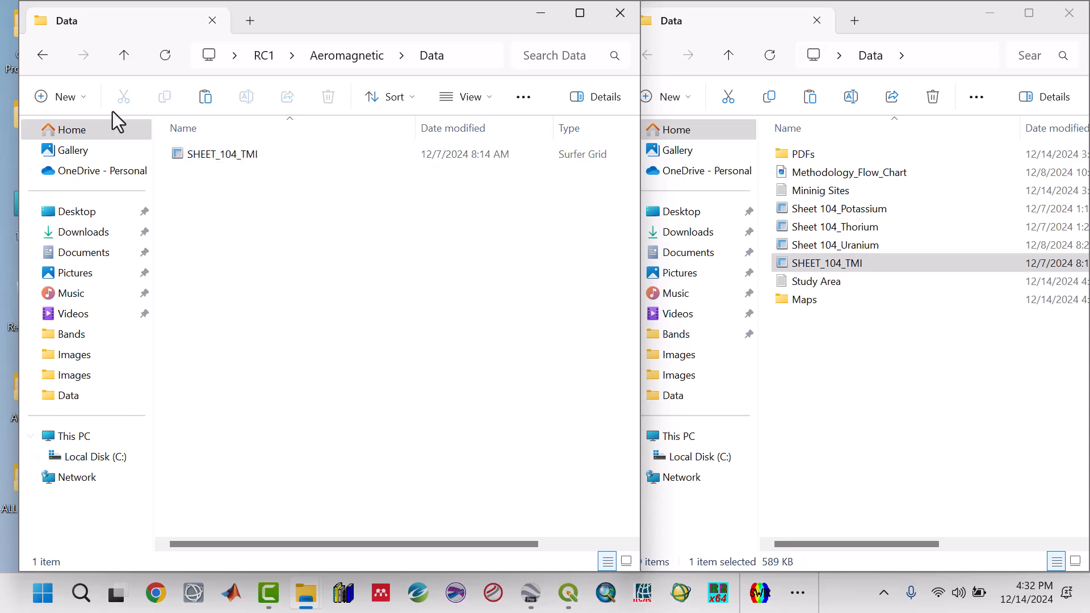
Create a subfolder named Maps inside the Aeromagnetic folder and return to RC1.
click(118, 52)
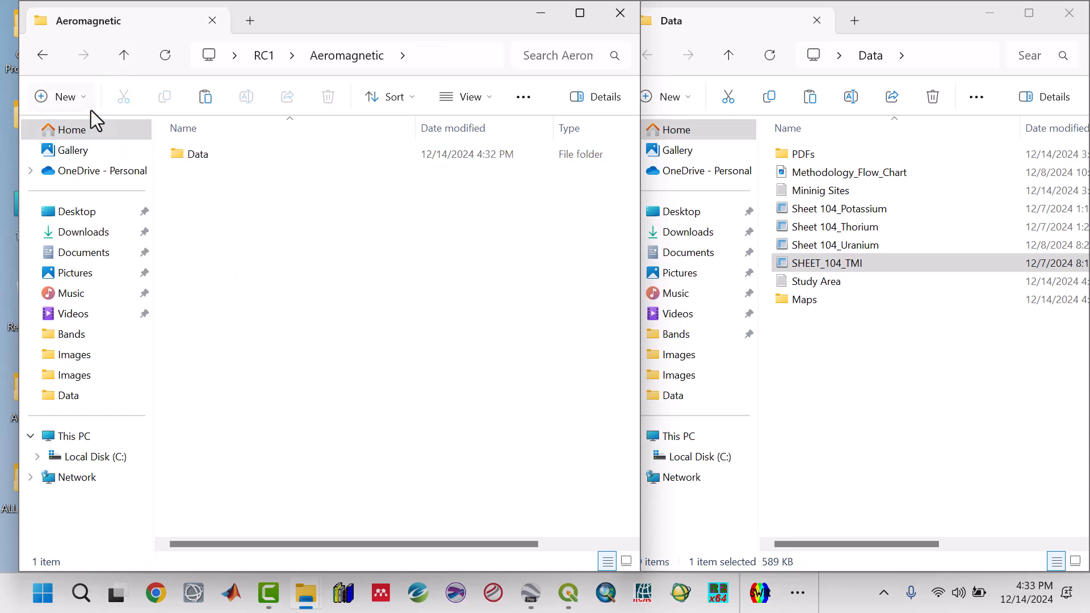
click(83, 96)
click(88, 130)
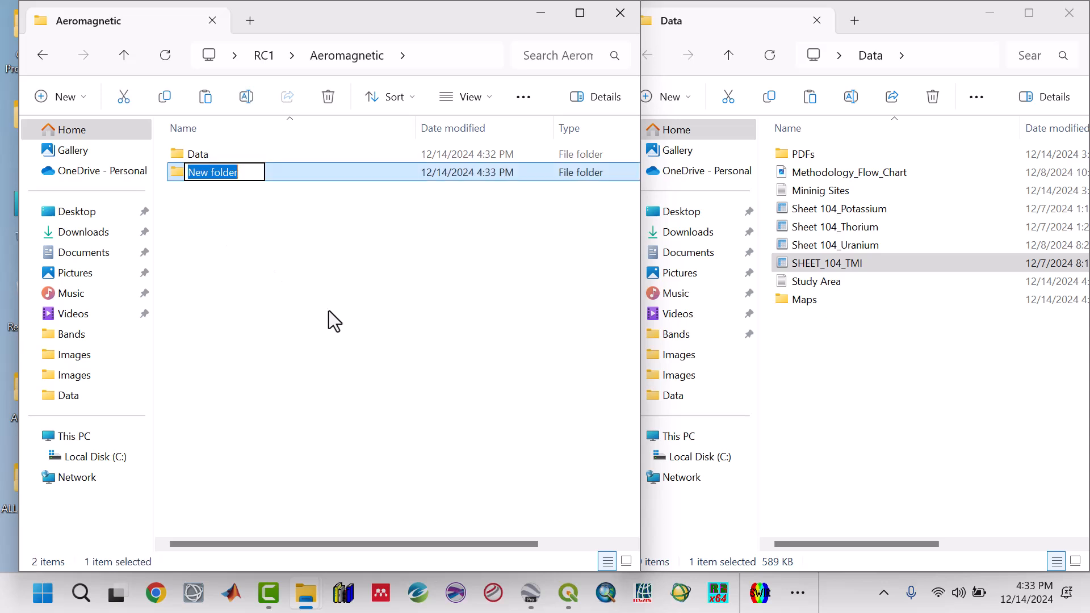
text(Maps)
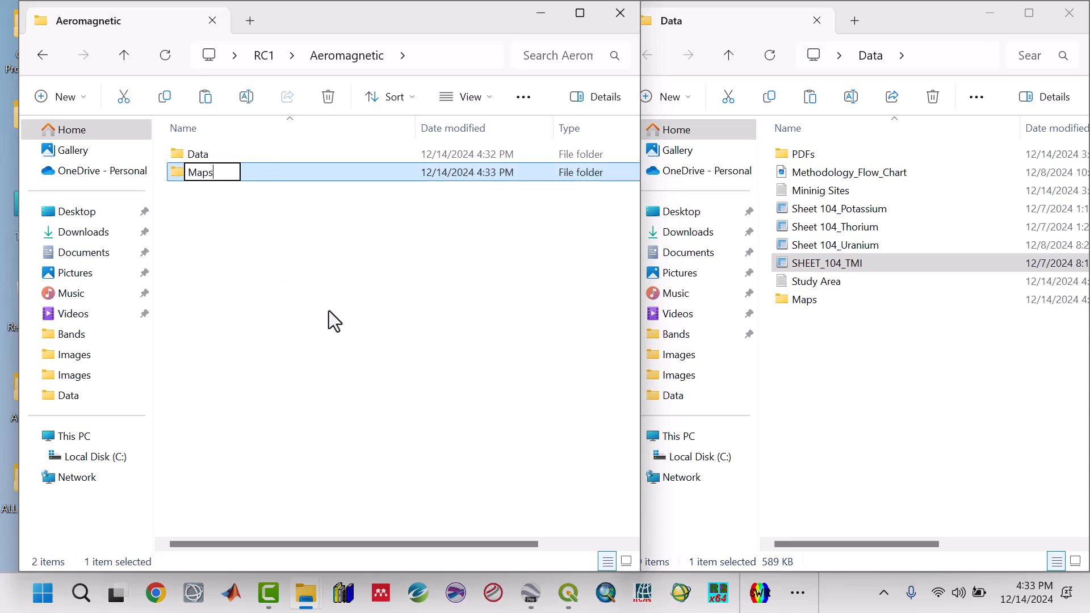
click(329, 311)
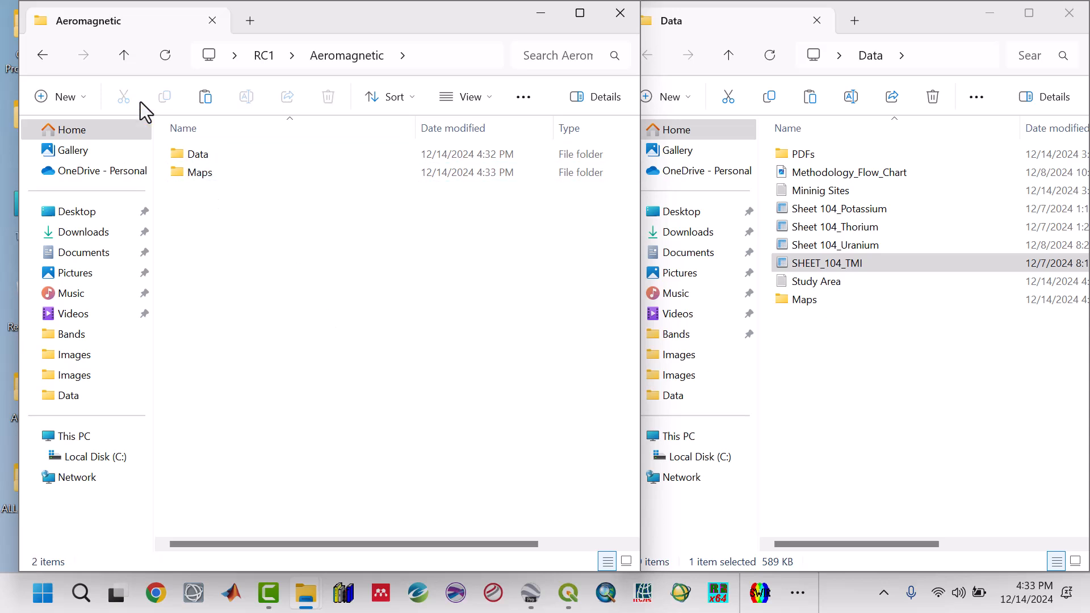
click(125, 59)
click(214, 329)
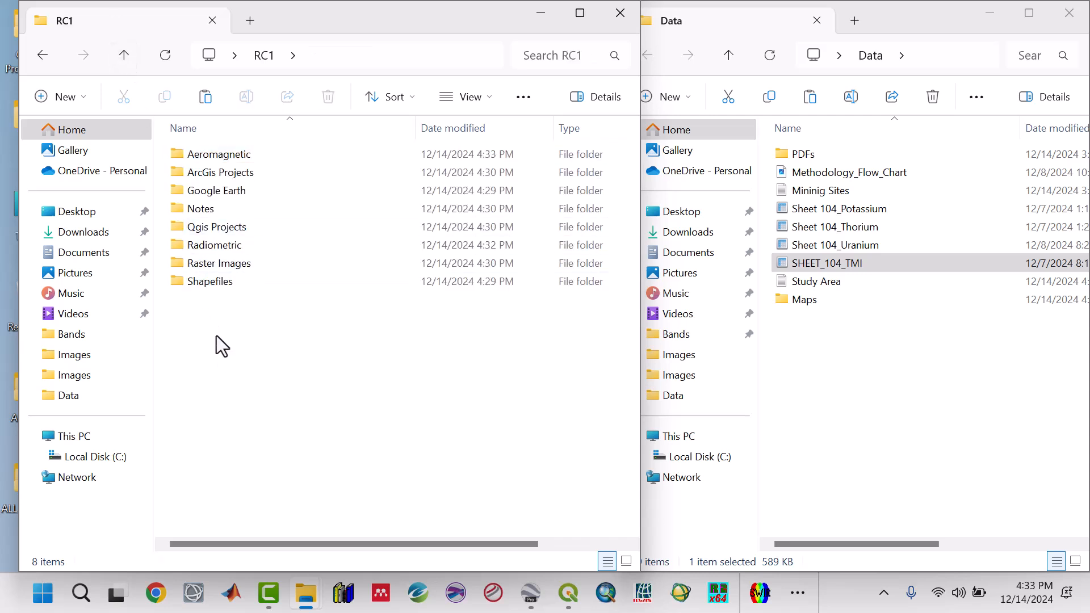
Paste the copied Minining Sites and Study Area files from the Data folder into the RC1 folder.
click(213, 284)
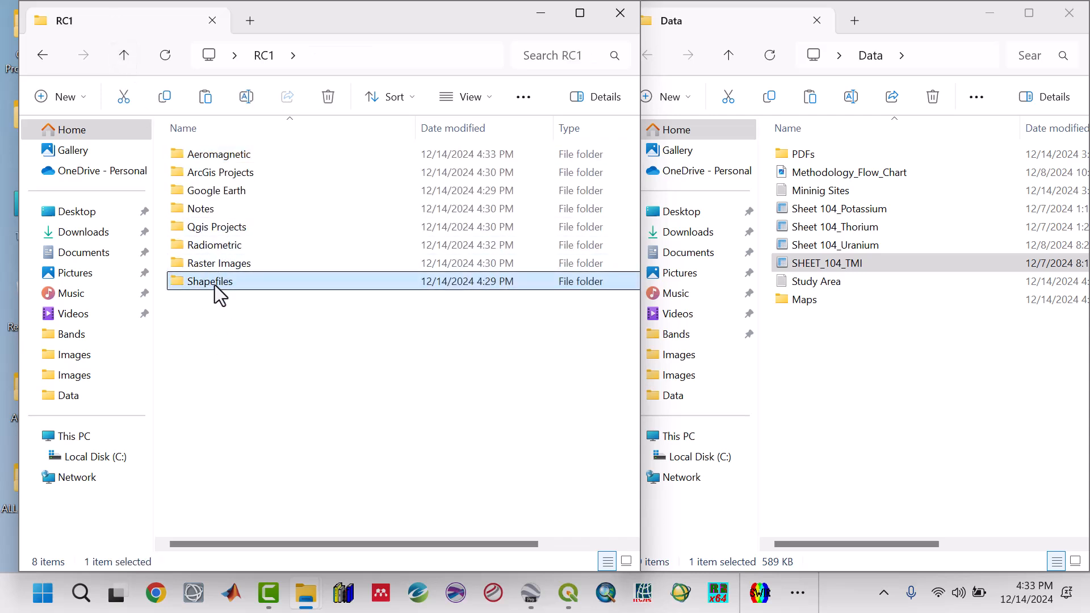
click(228, 311)
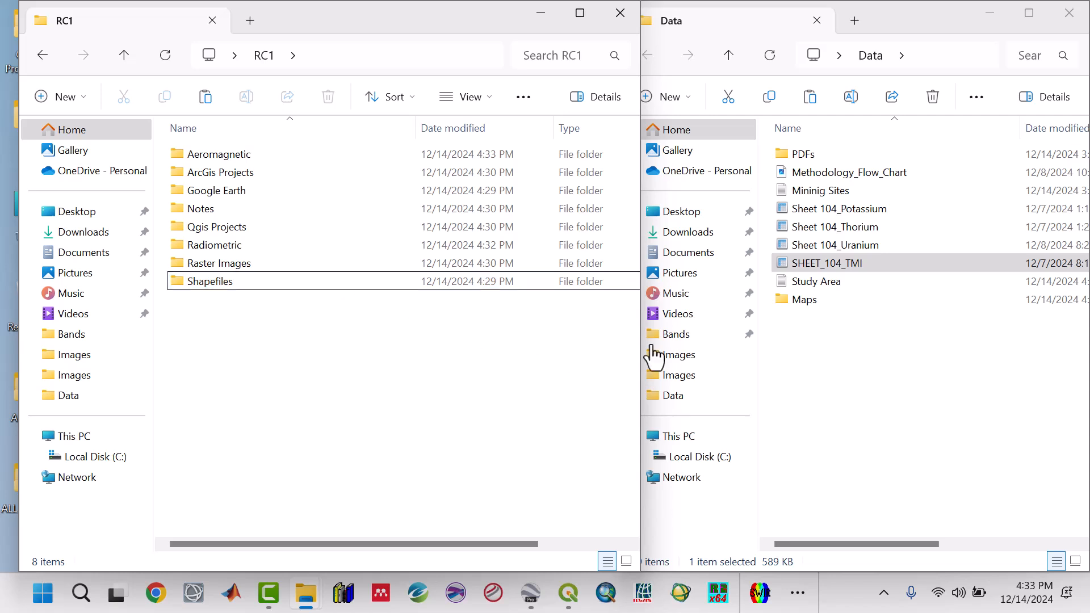
click(839, 281)
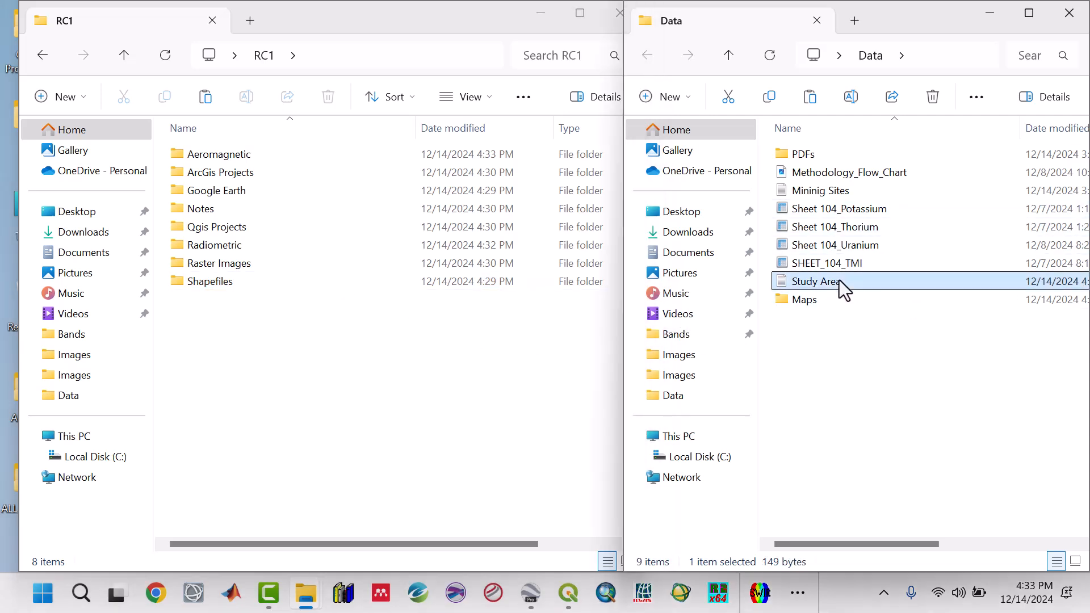
ctrl+click(829, 190)
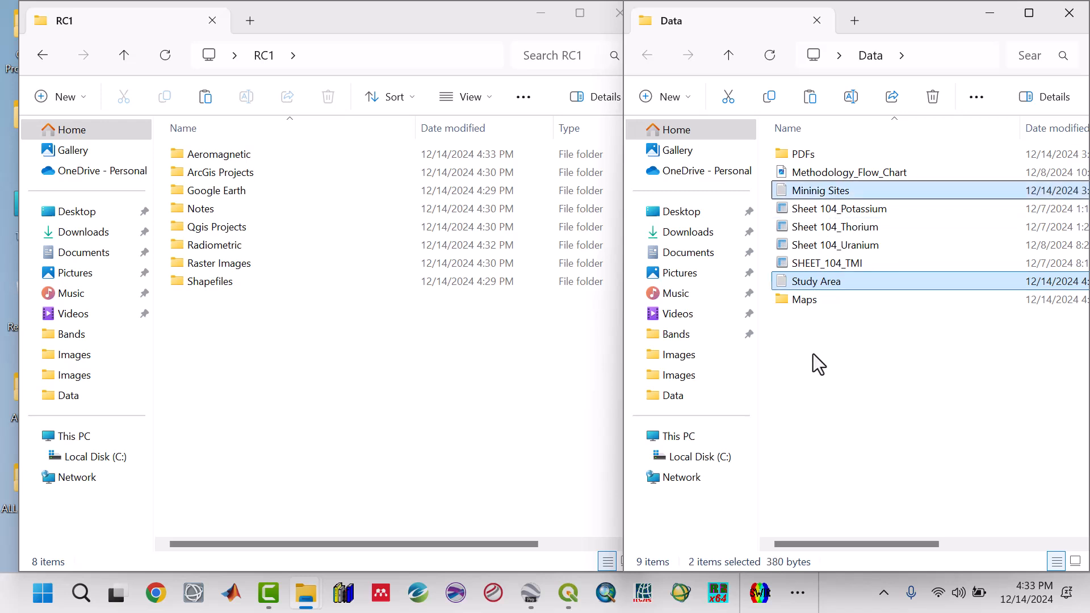
click(202, 332)
right_click(201, 329)
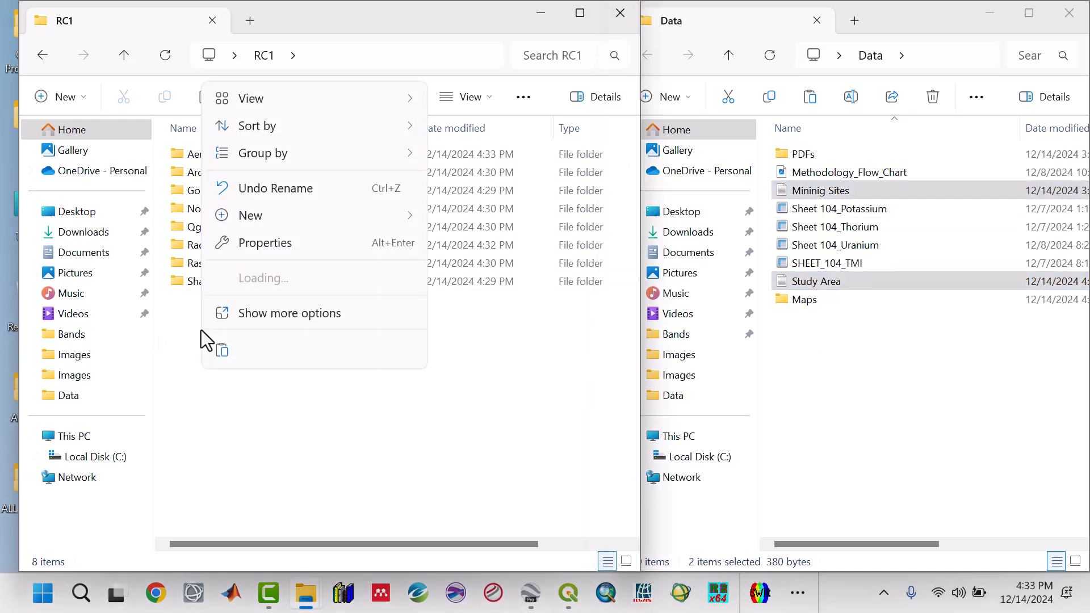
click(220, 351)
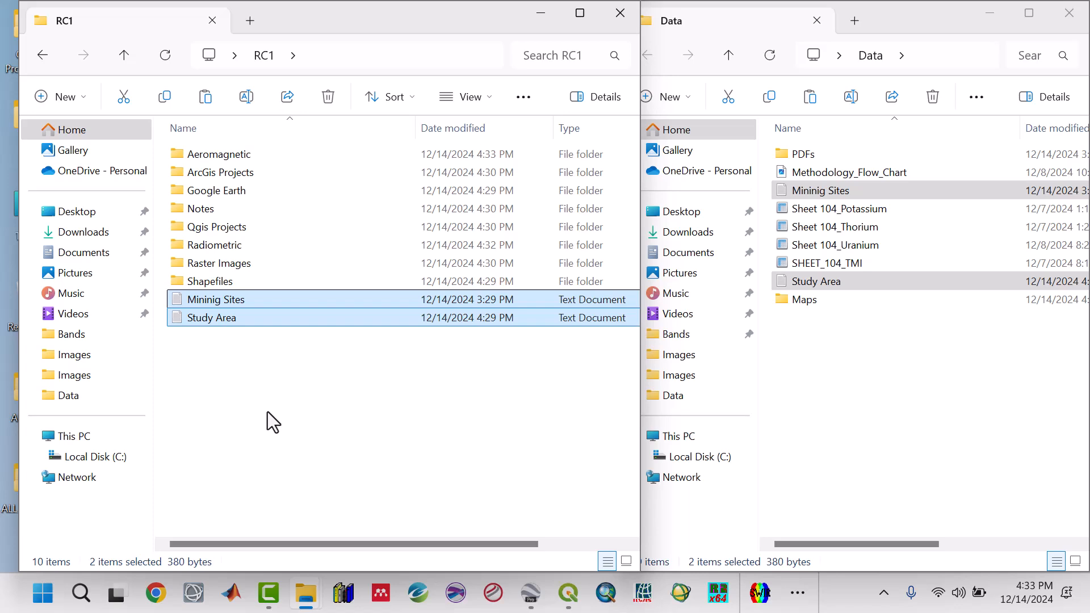
click(268, 411)
Maximize the RC1 window and browse into its subfolders to review the project structure.
click(990, 14)
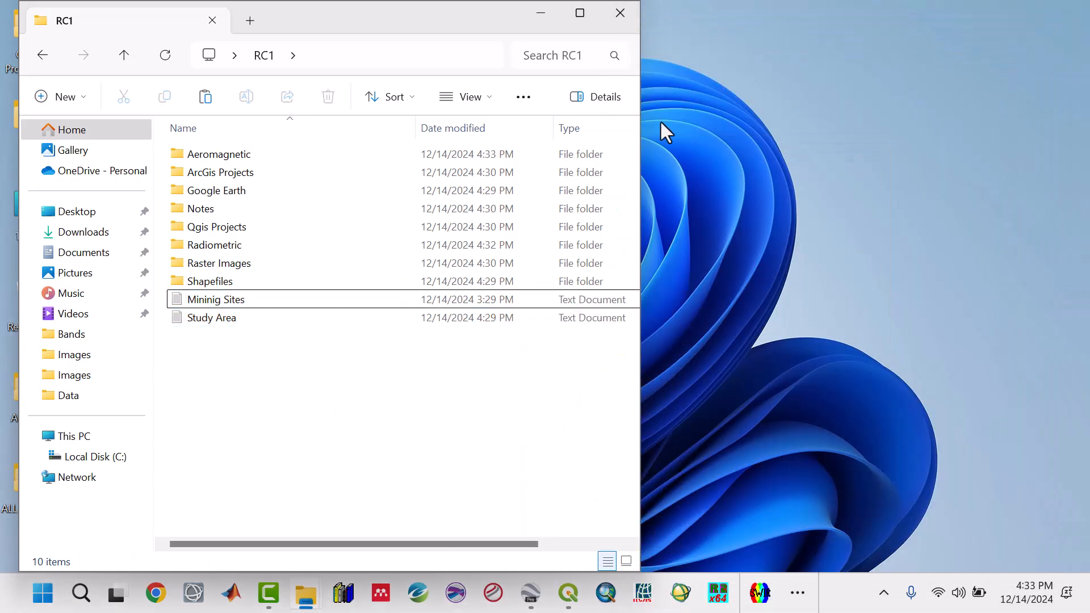
click(579, 14)
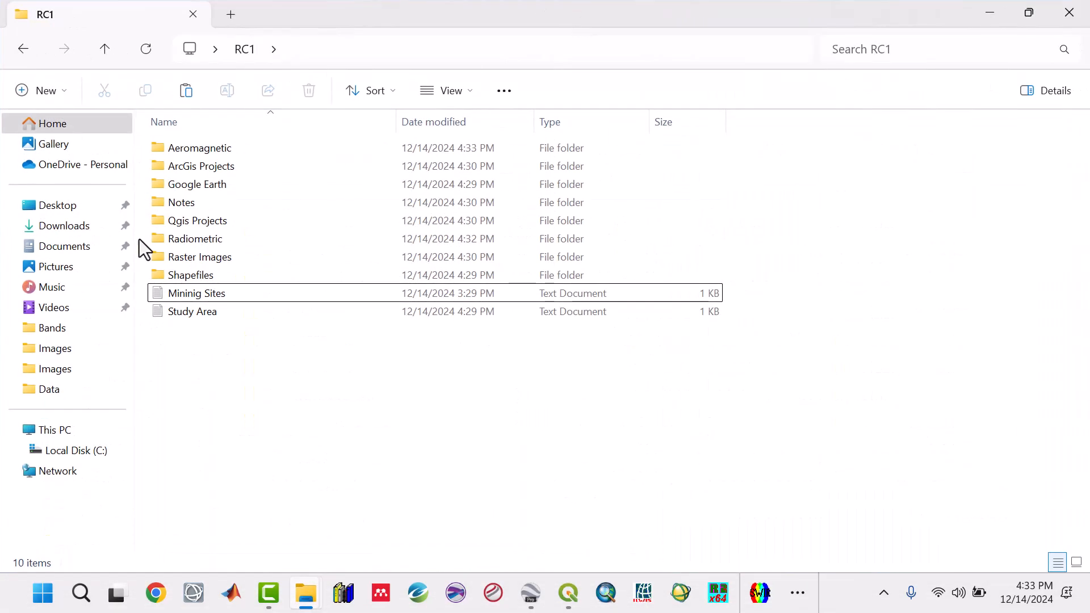
double_click(185, 246)
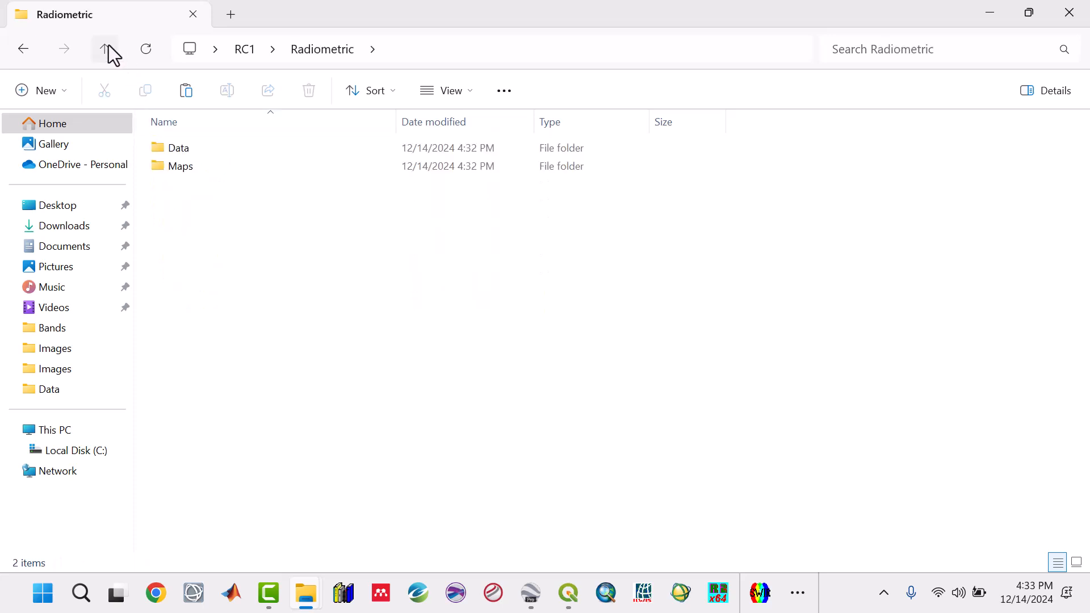
click(107, 49)
click(191, 257)
double_click(191, 256)
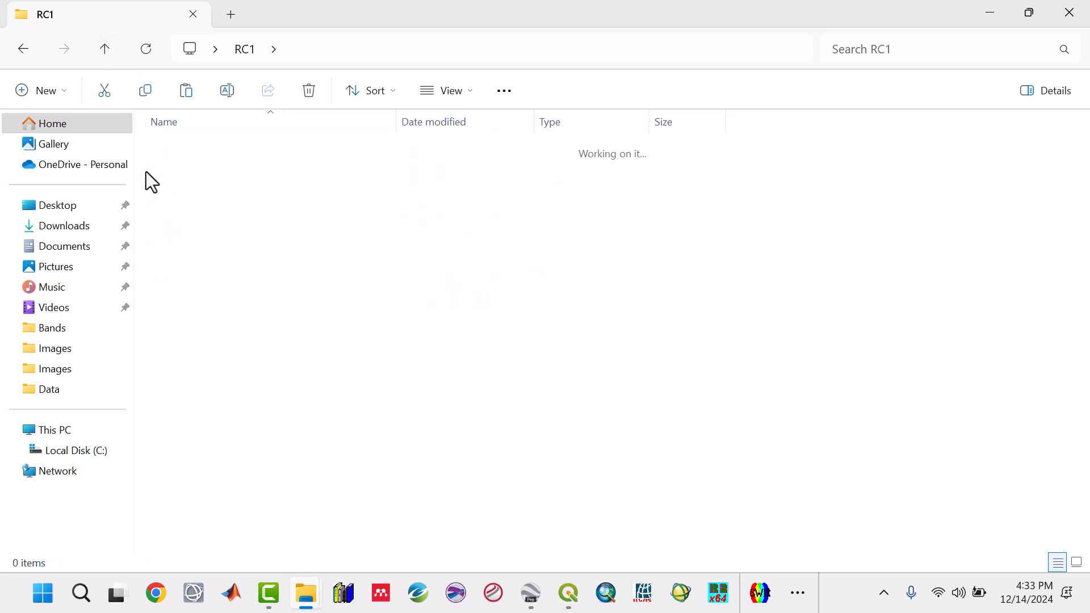
click(106, 53)
double_click(178, 185)
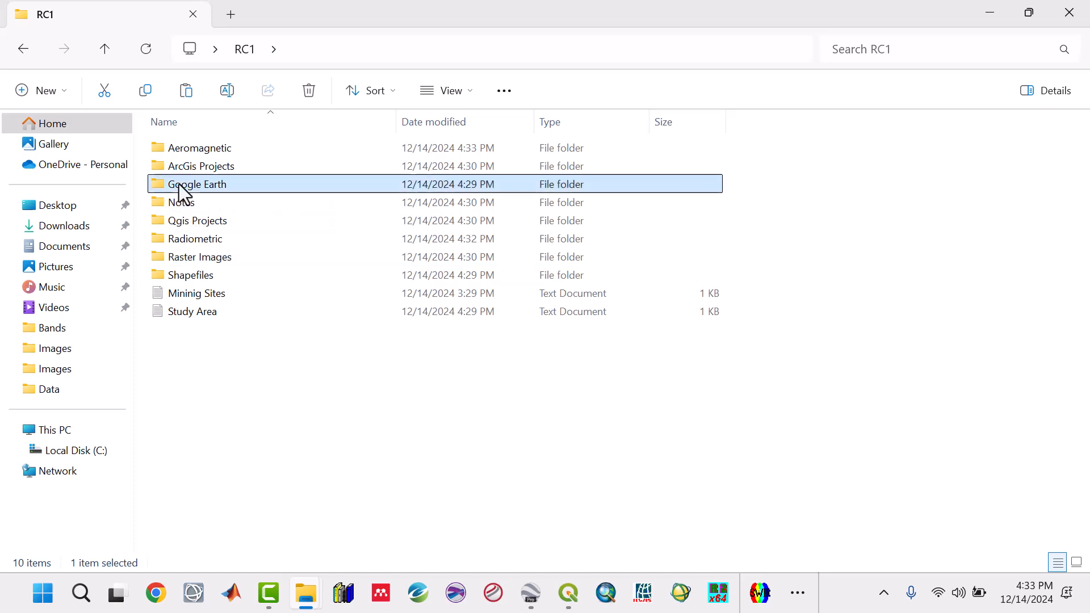
click(104, 53)
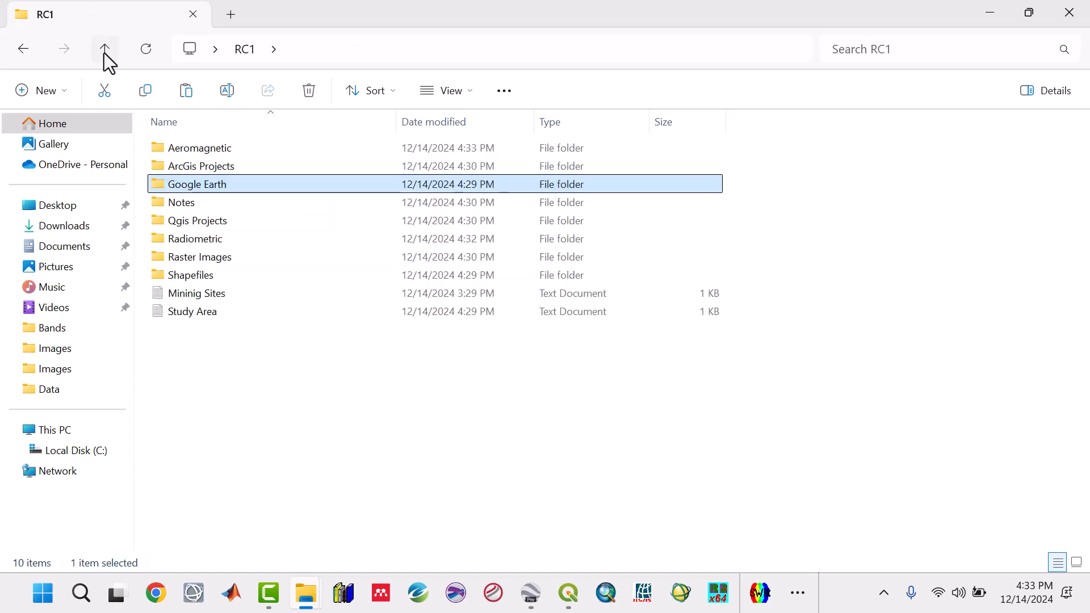
click(259, 393)
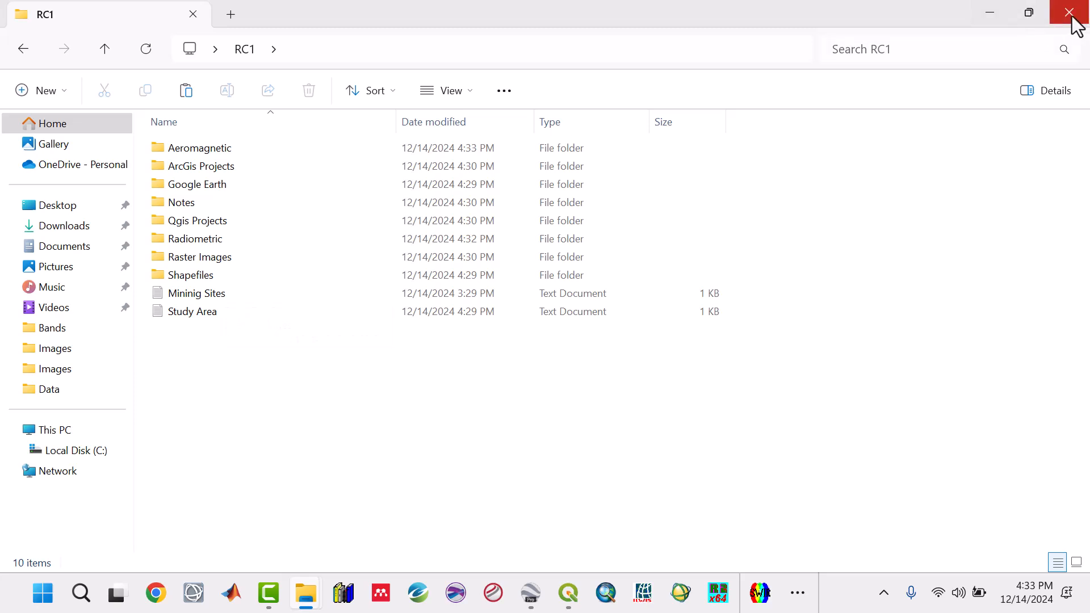
click(998, 13)
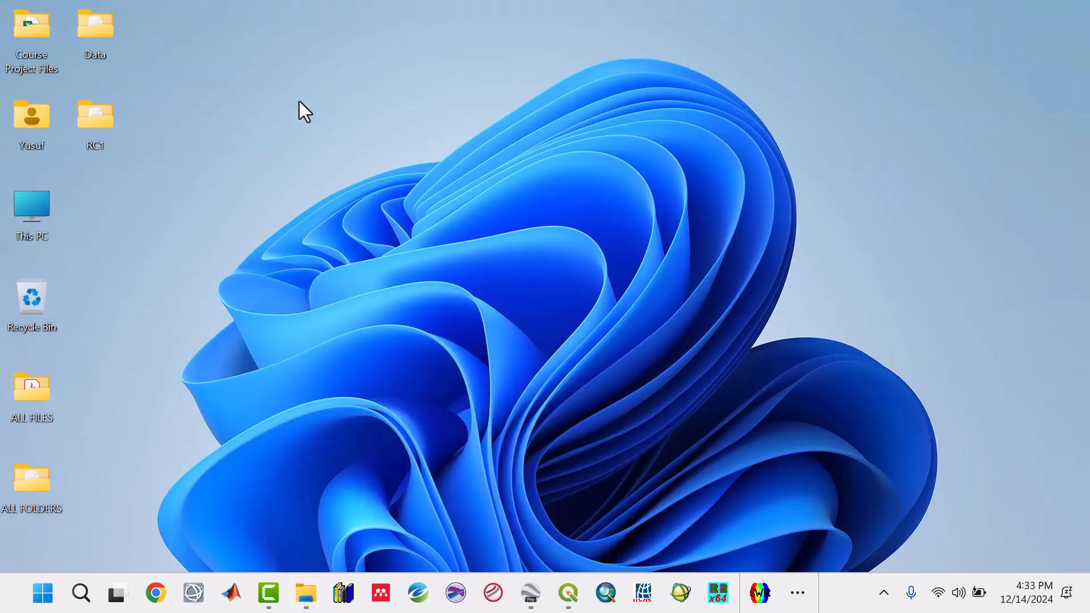
right_click(101, 115)
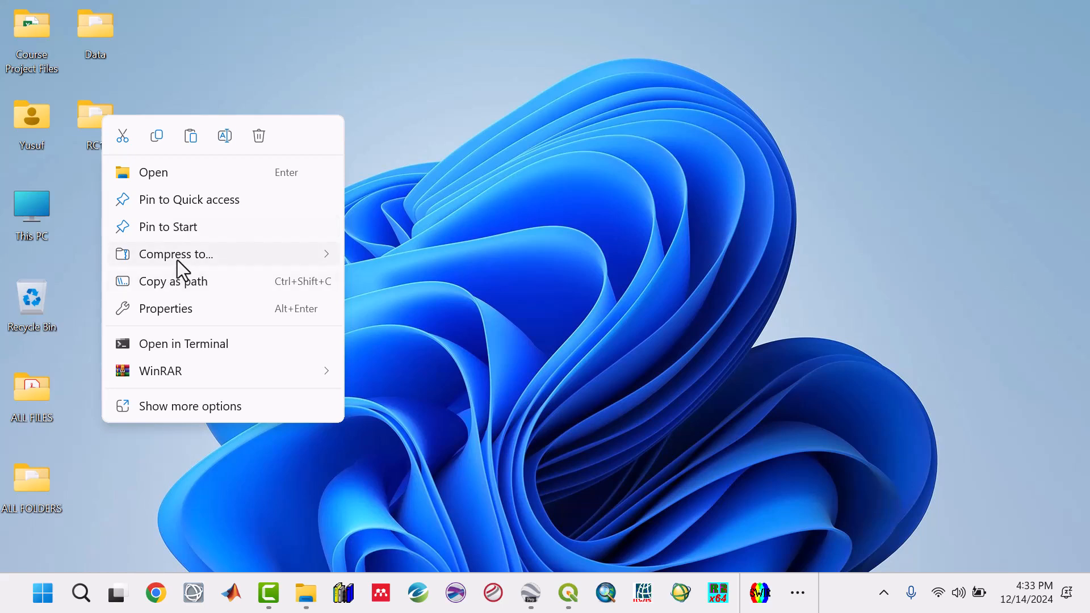
mouse_move(177, 260)
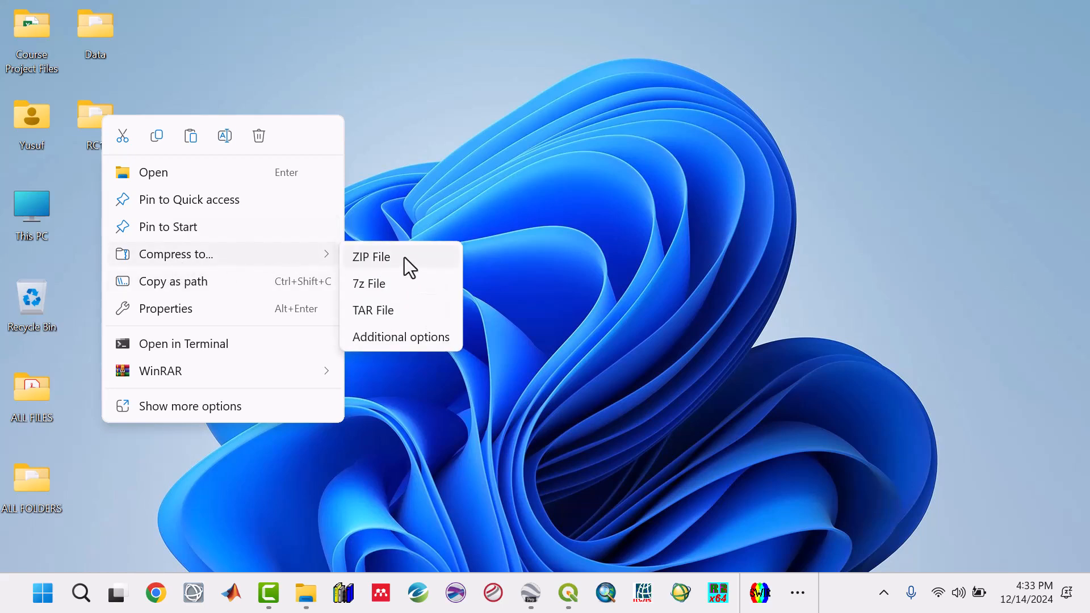
click(482, 149)
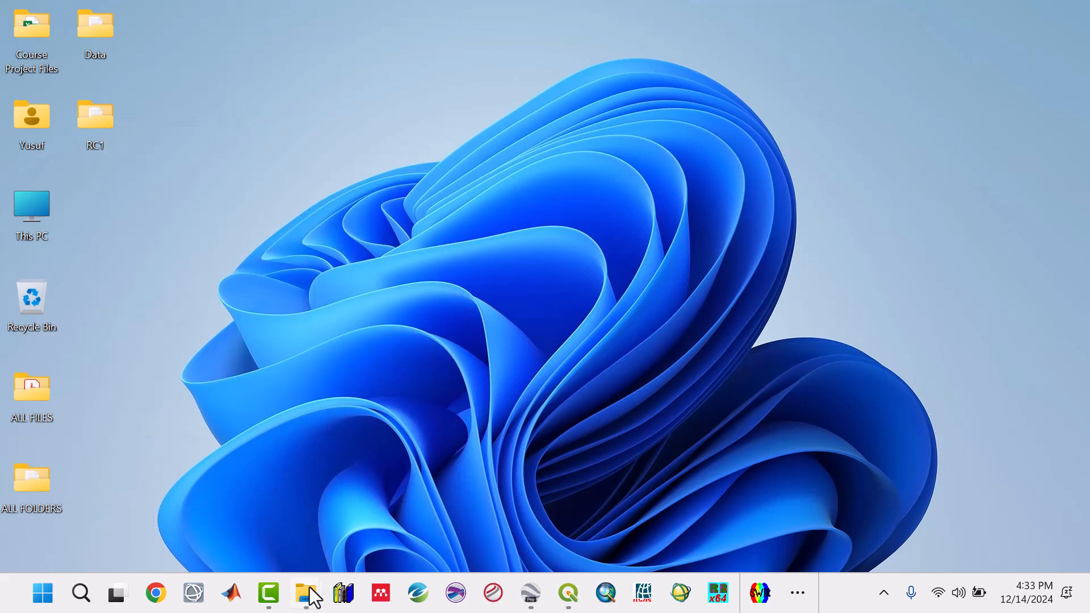
Close the Data folder window and bring the RC1 folder window back up.
mouse_move(316, 588)
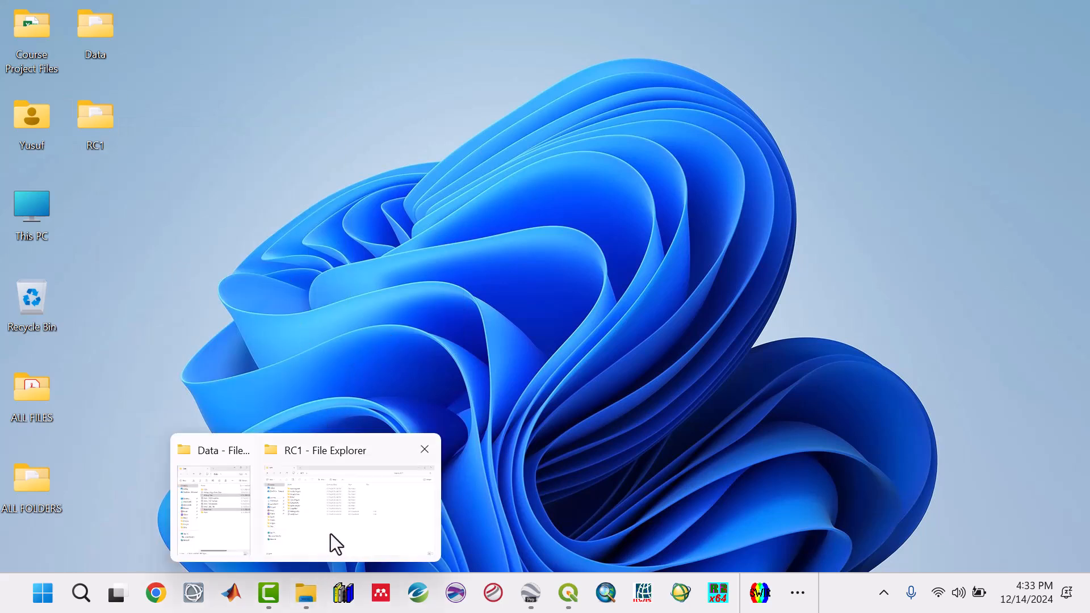
click(228, 472)
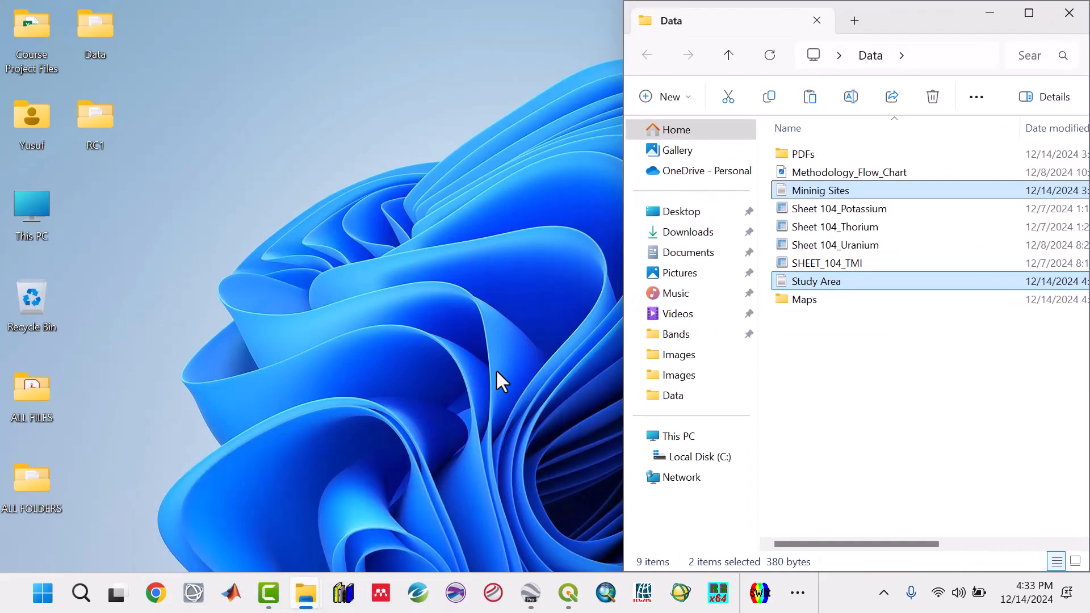
drag(917, 25, 815, 25)
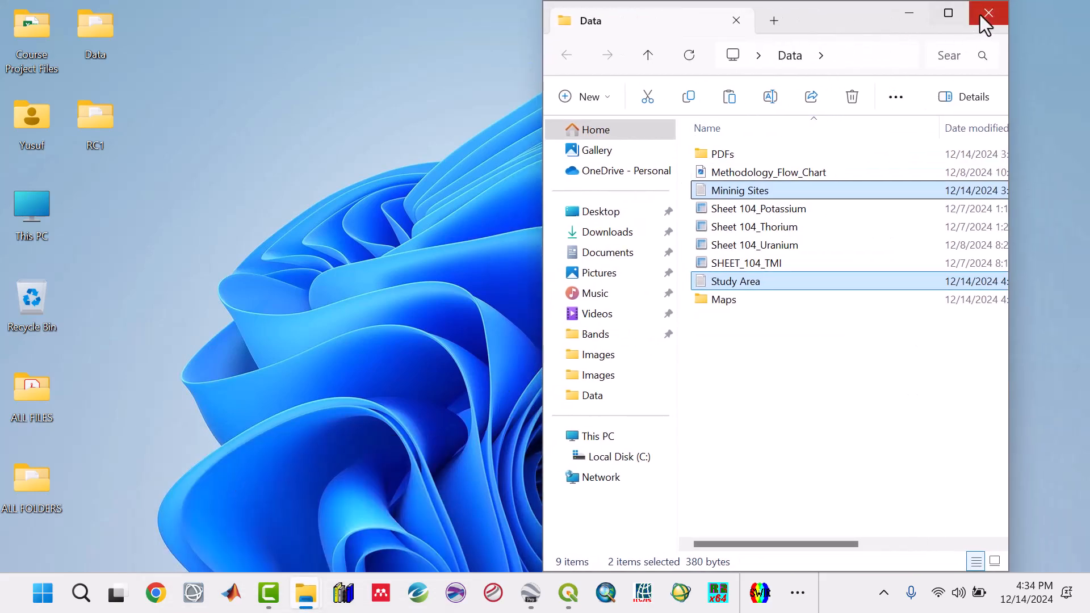
click(980, 14)
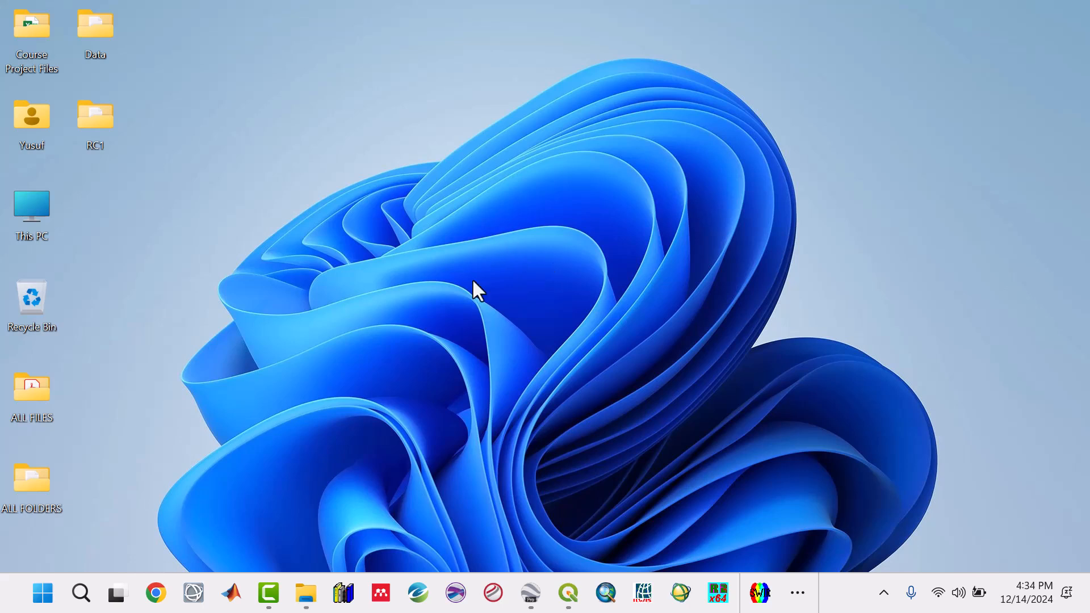
click(318, 517)
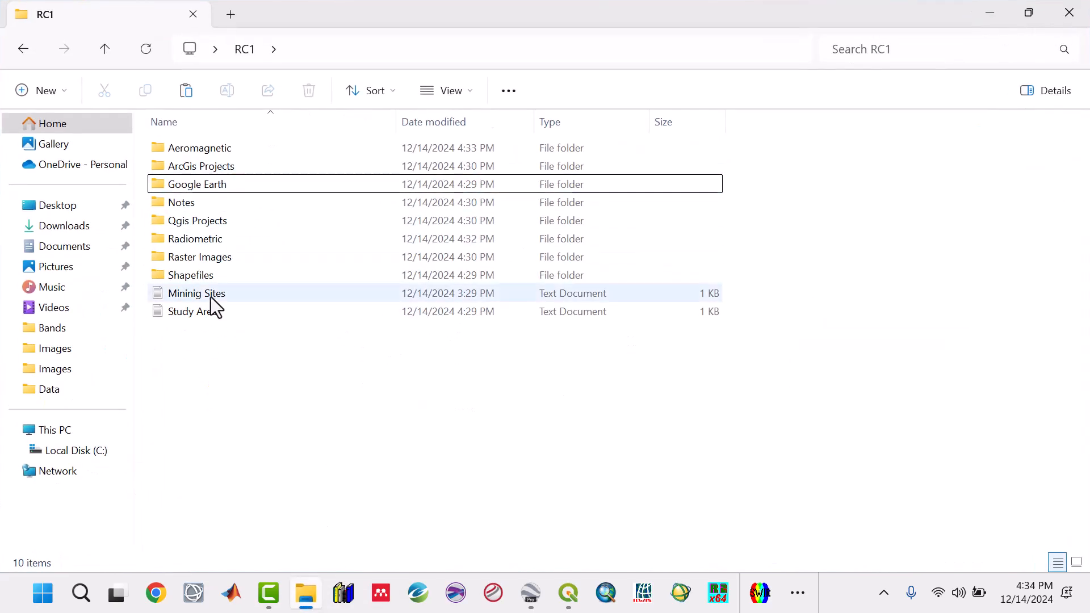
Review each subfolder and file in the RC1 project folder.
click(206, 281)
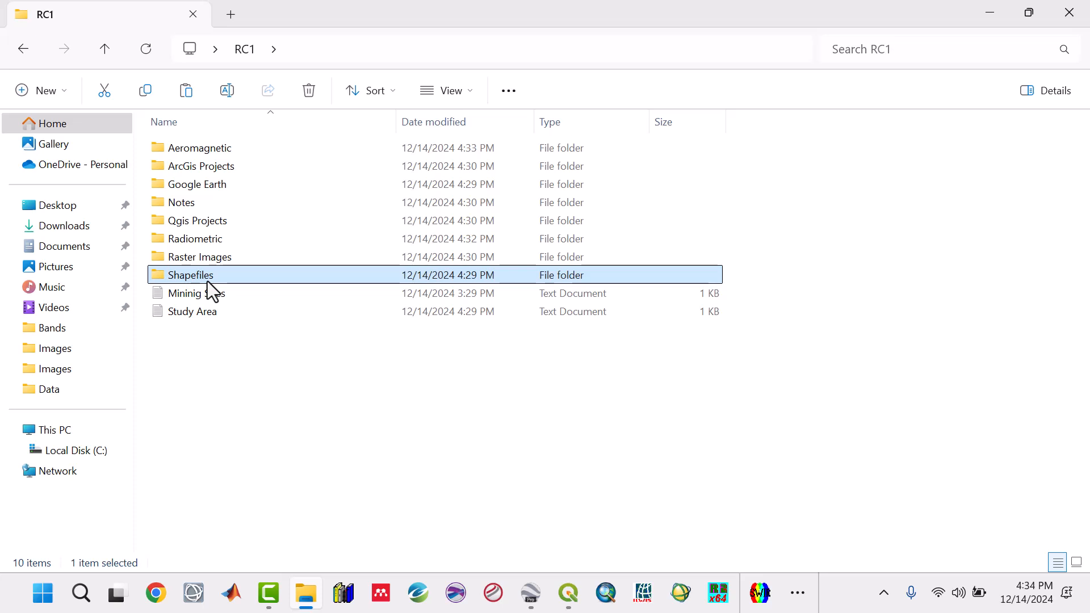
click(223, 256)
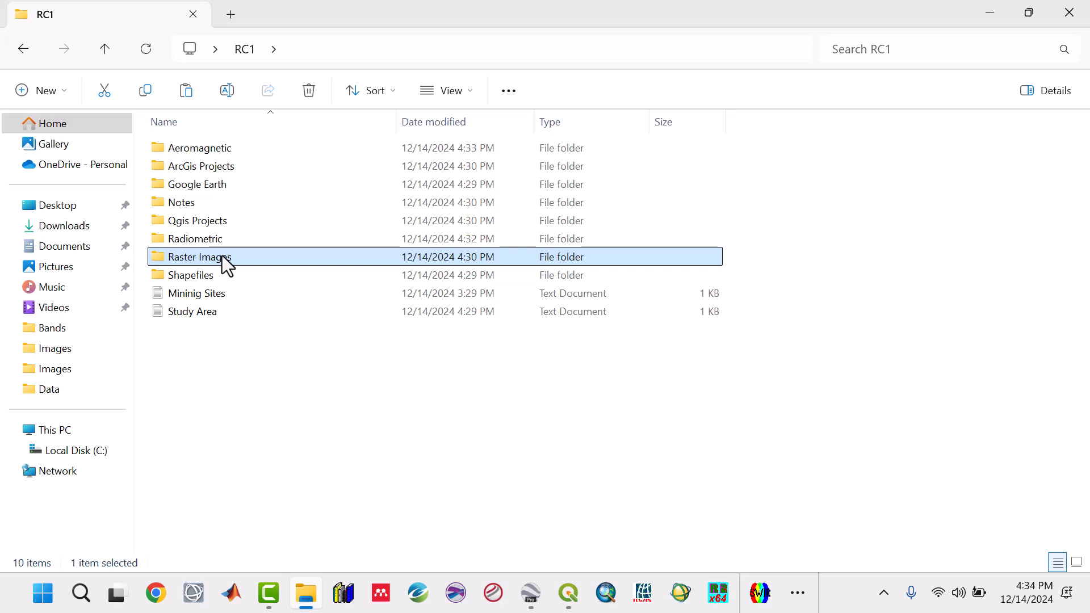
click(212, 243)
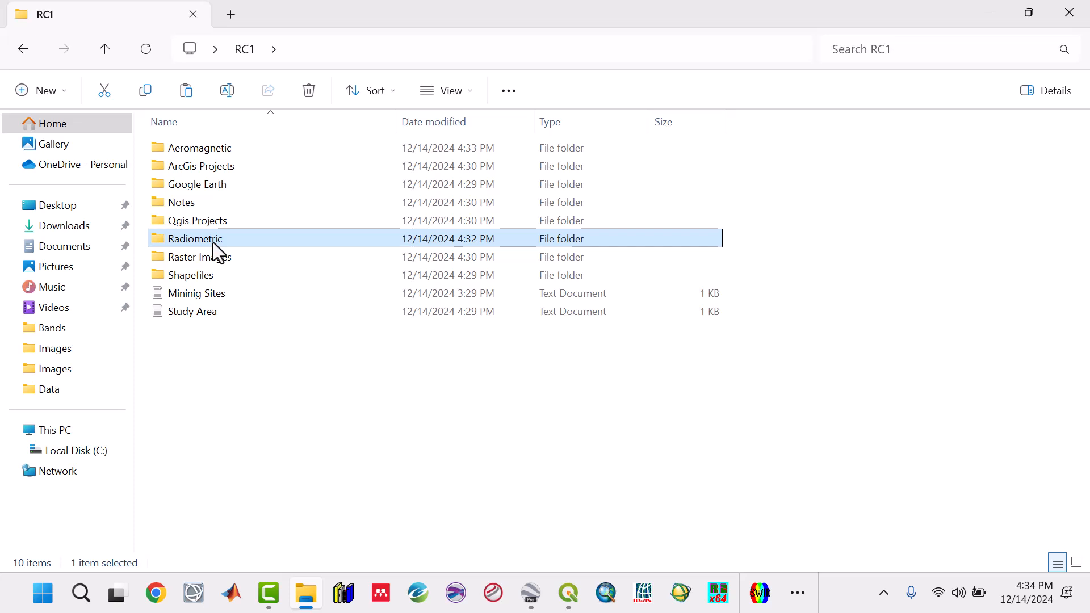
click(195, 149)
click(198, 165)
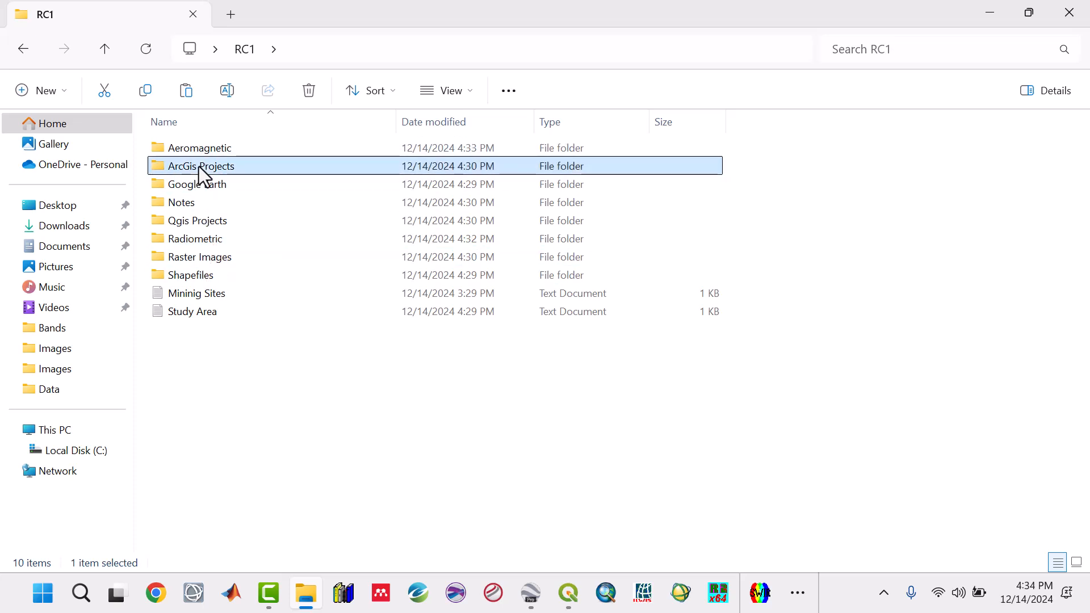
click(200, 221)
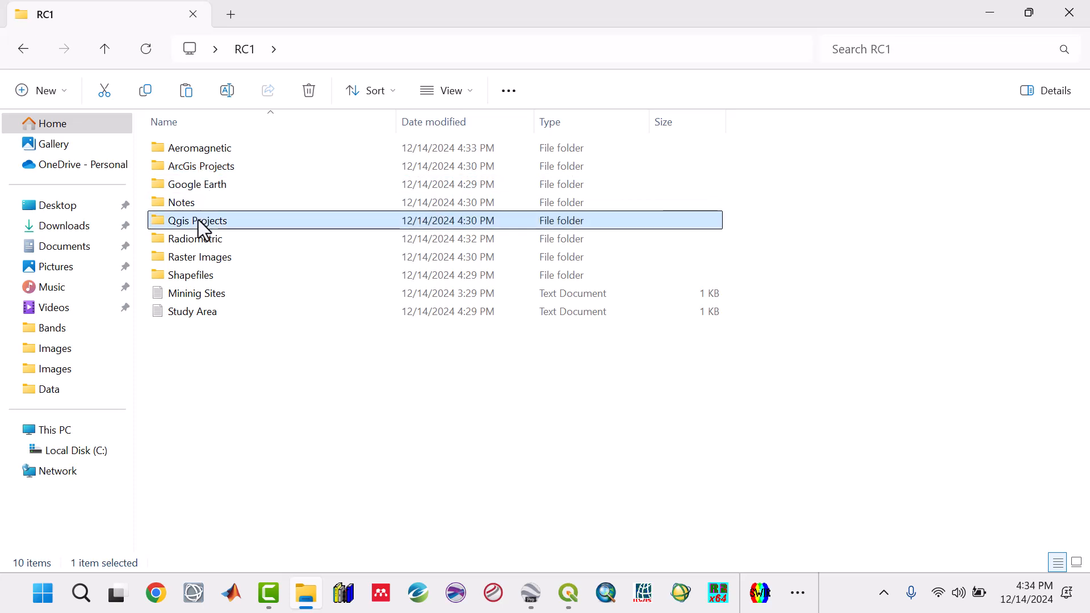
click(193, 183)
click(216, 370)
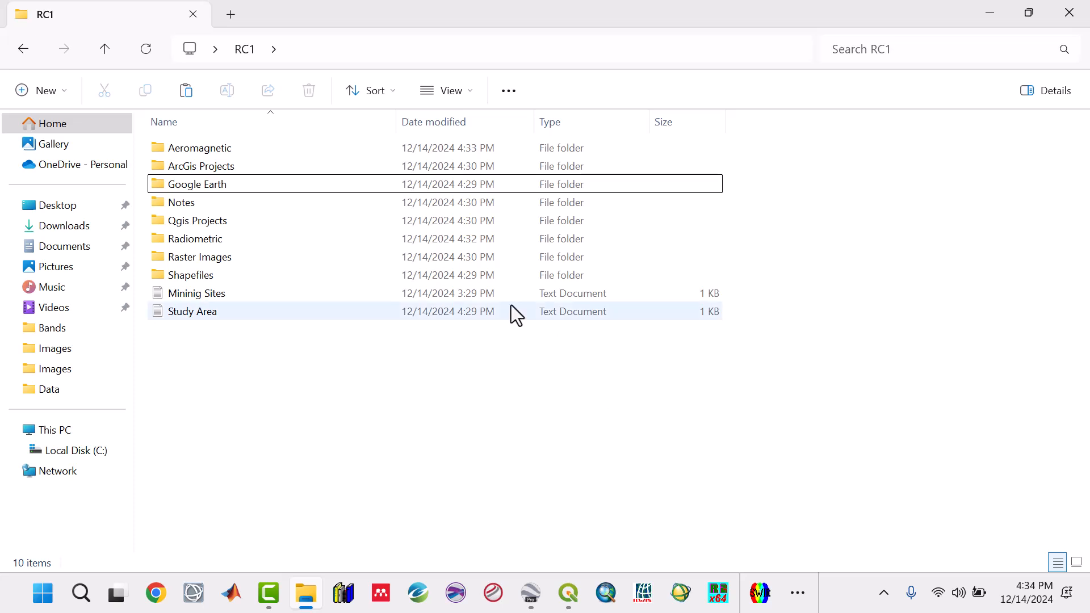
click(228, 165)
click(203, 277)
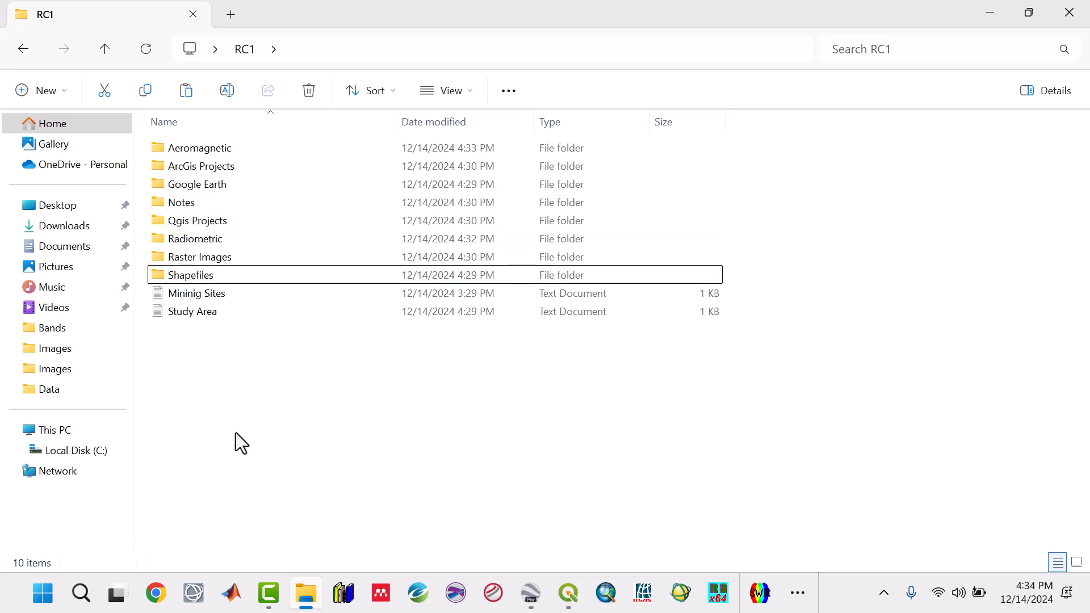
click(192, 258)
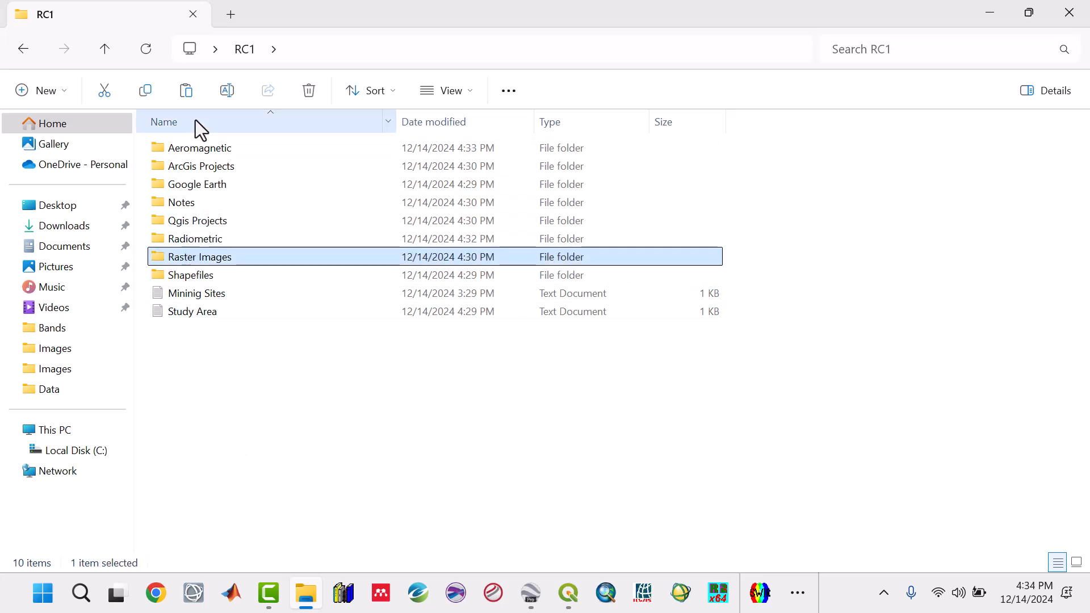
click(247, 380)
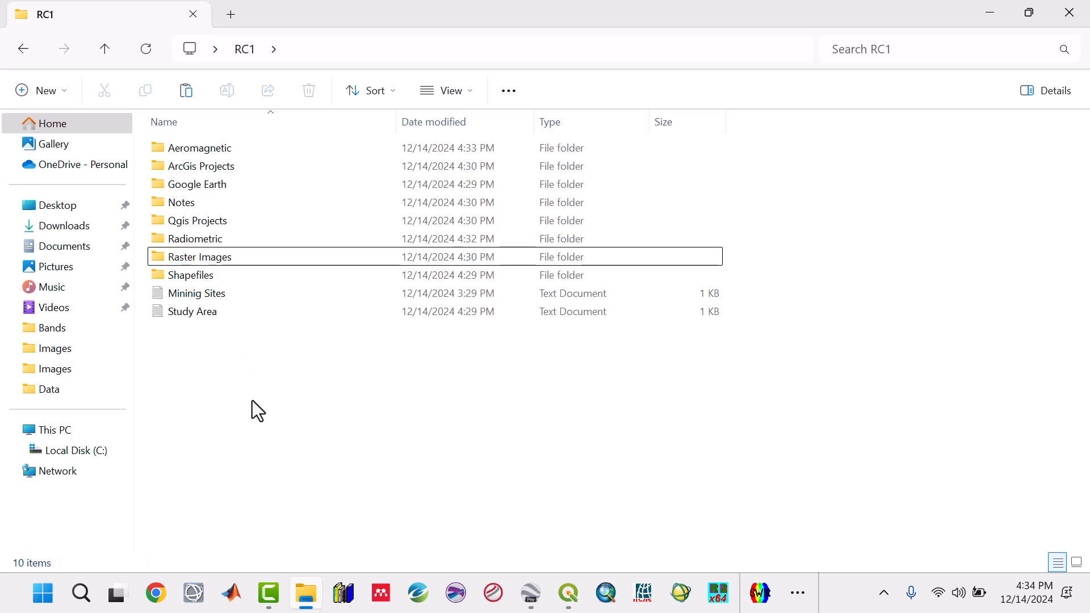